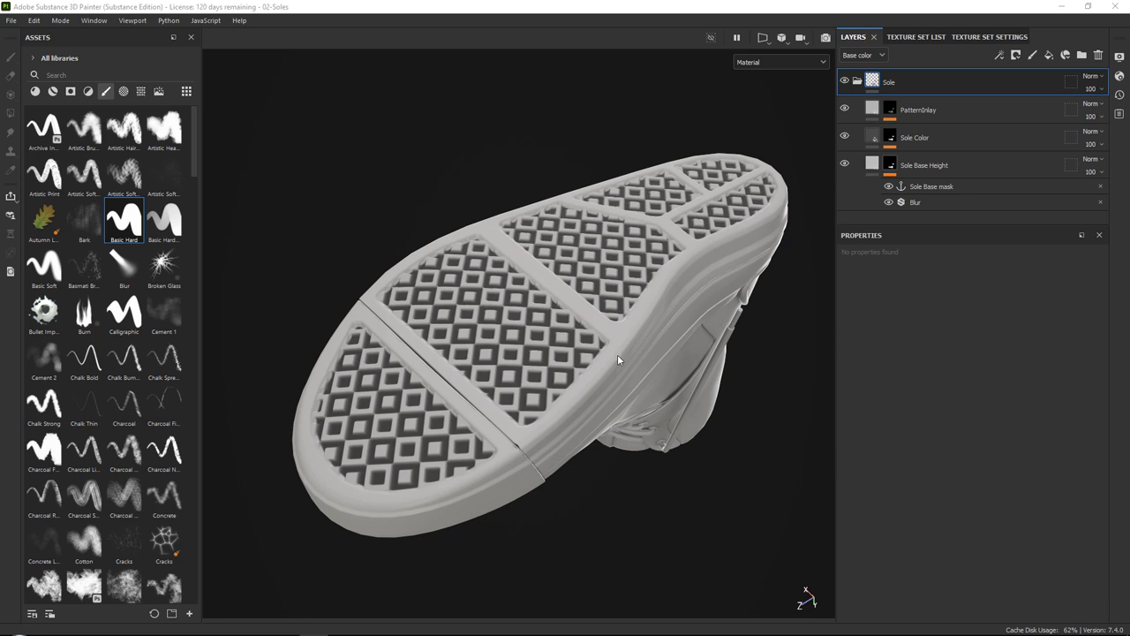
Toggle the visibility of the PatternInlay and Sole Color layers to examine how the finished sole is built
mouse_move(580, 350)
alt+mouse_down()
mouse_move(598, 341)
mouse_move(601, 315)
mouse_move(586, 343)
alt+mouse_up()
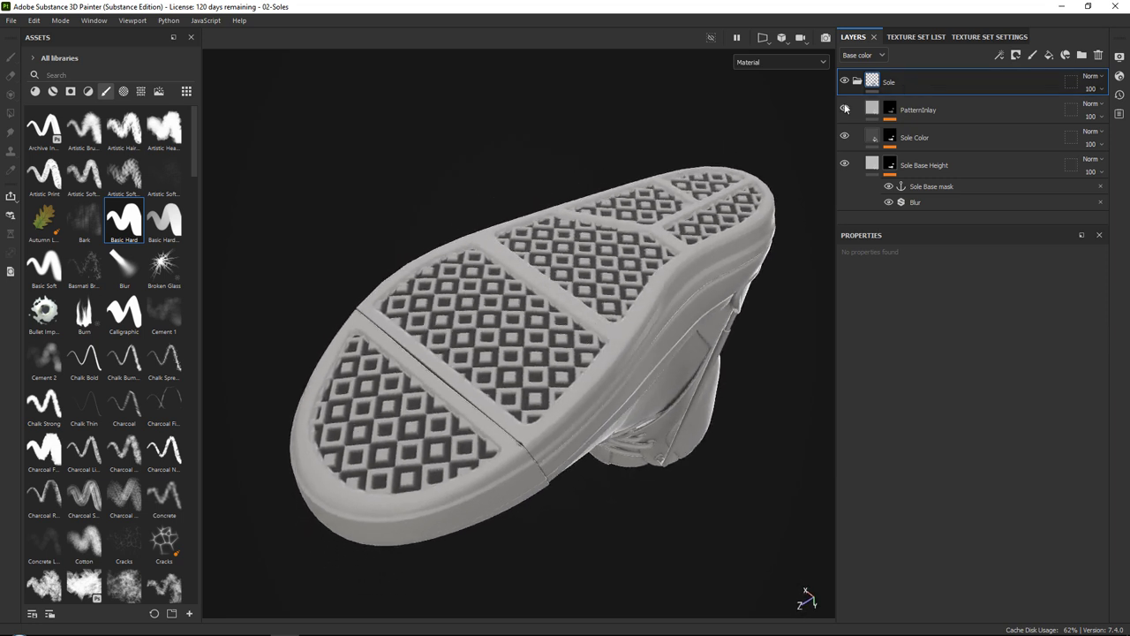
click(845, 108)
click(844, 135)
alt+drag(530, 296, 494, 359)
click(844, 137)
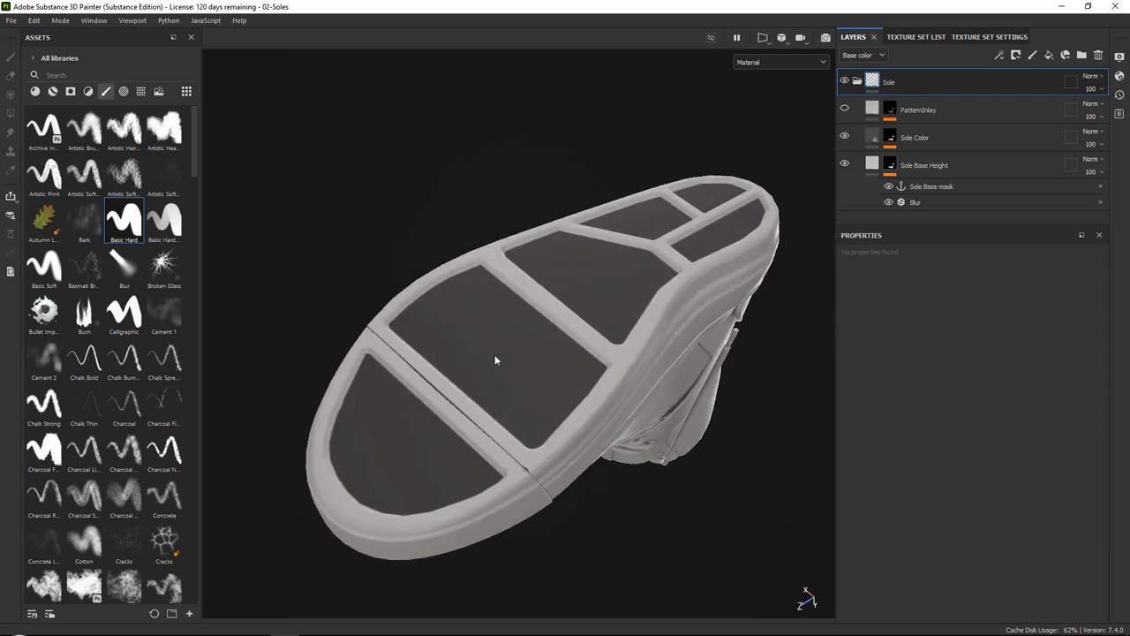
click(844, 108)
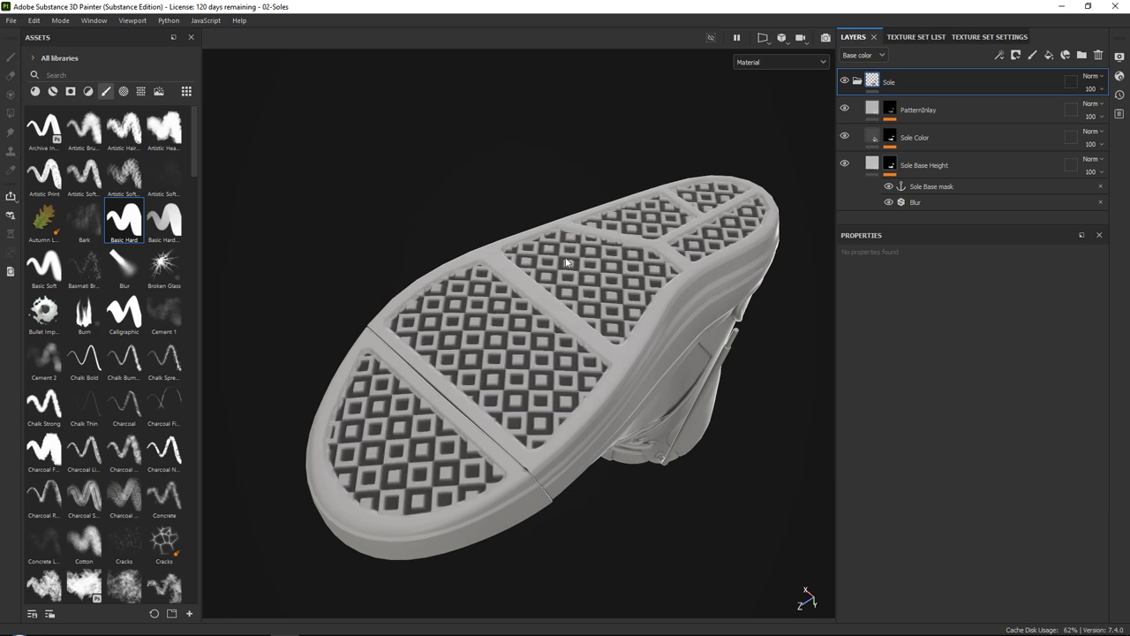
alt+drag(565, 260, 570, 310)
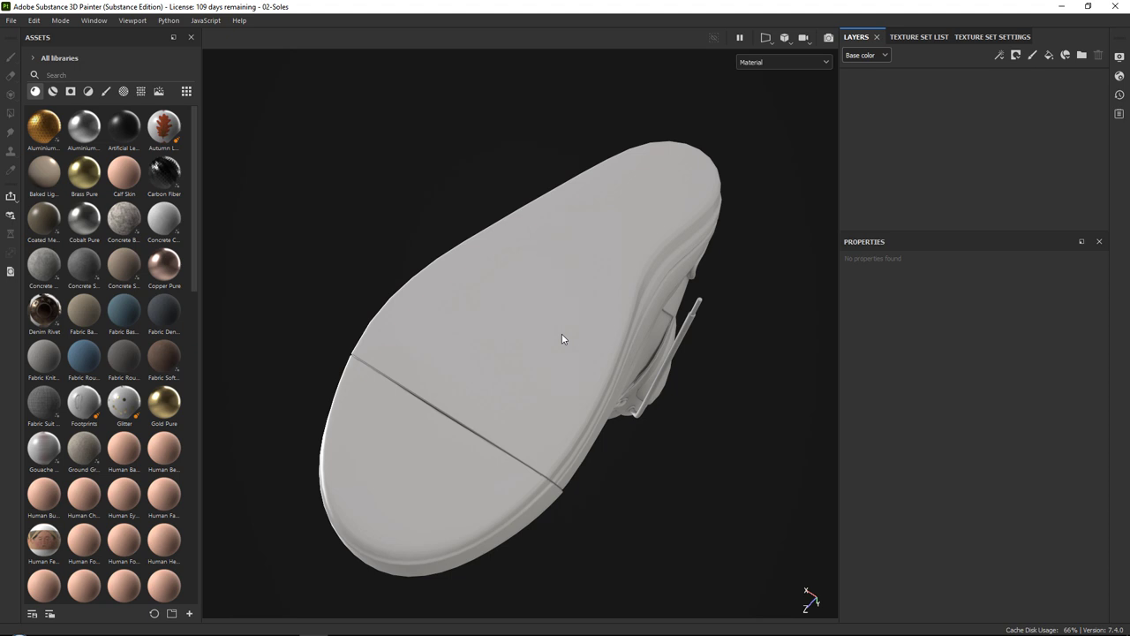
Add a fill layer and name it Sole
click(1048, 56)
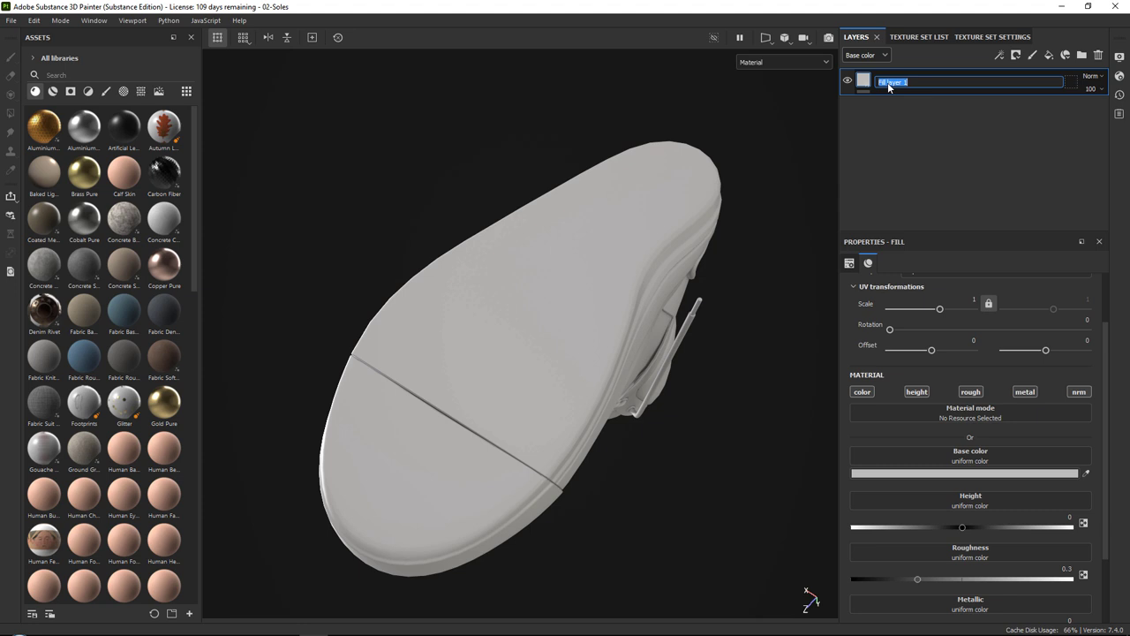
text(Sole)
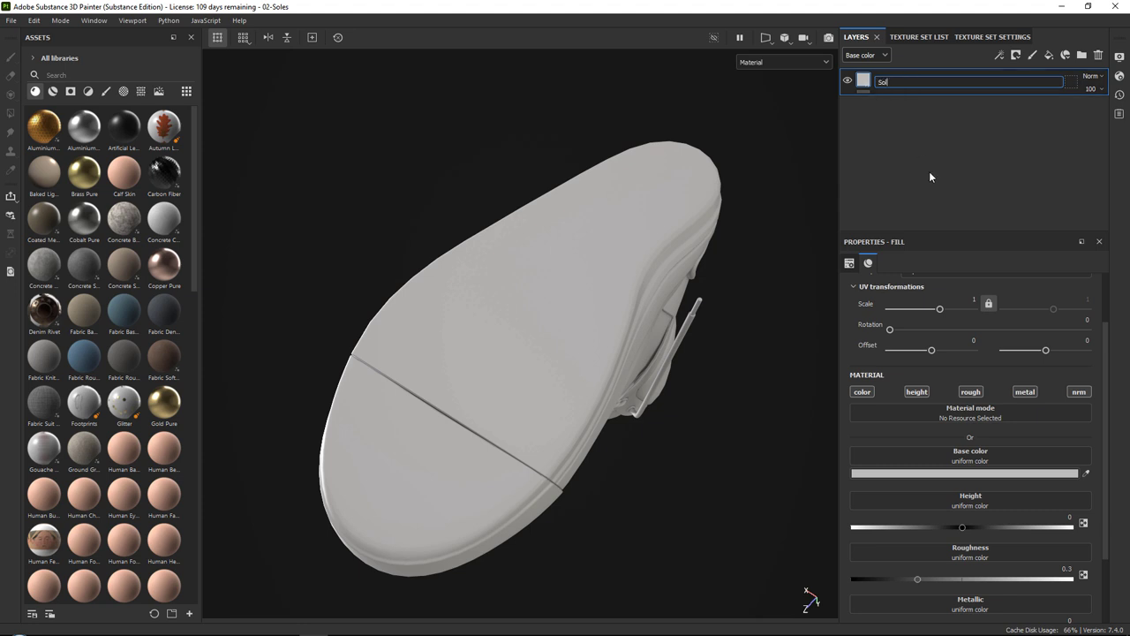
key(Return)
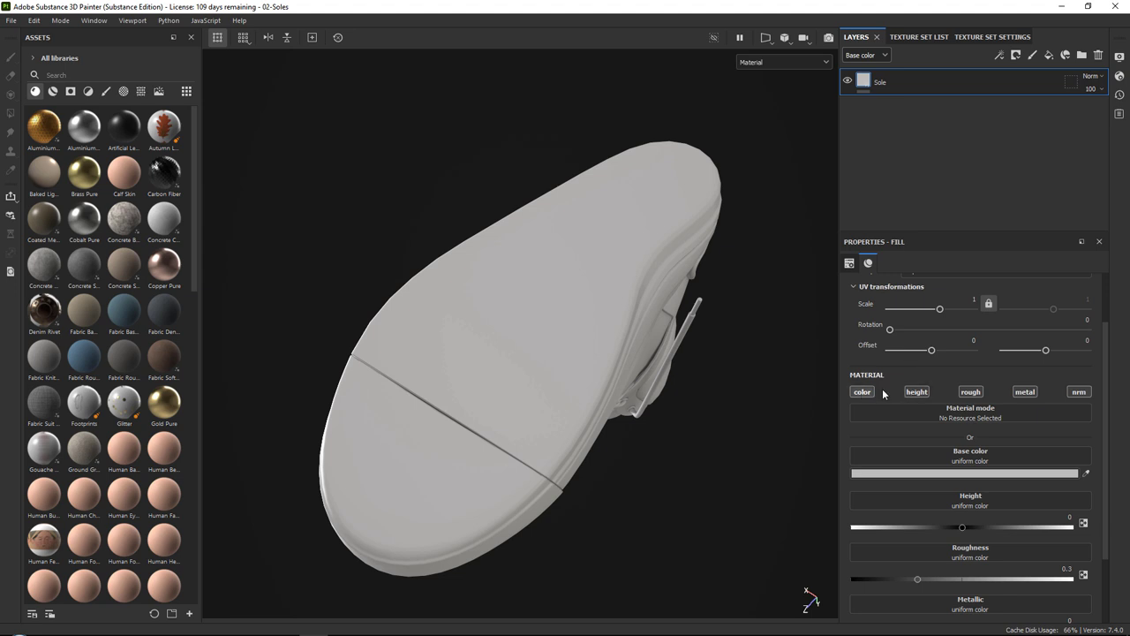
Turn off the roughness, metallic and normal channels of the Sole fill layer, leaving only color and height
click(970, 391)
click(1024, 391)
click(1079, 391)
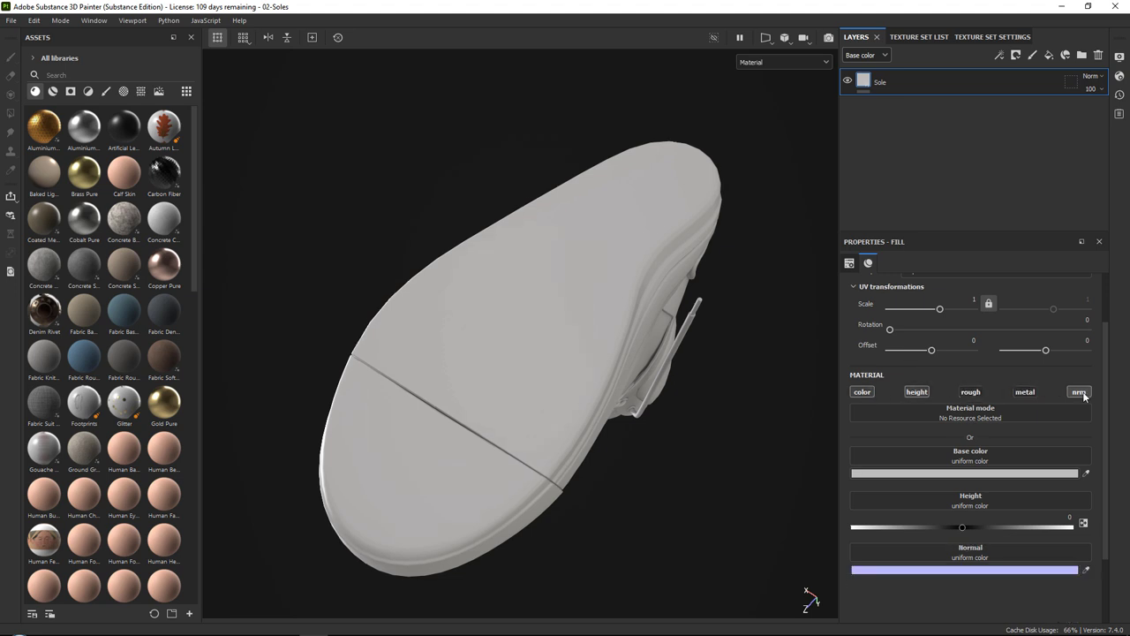
click(1080, 393)
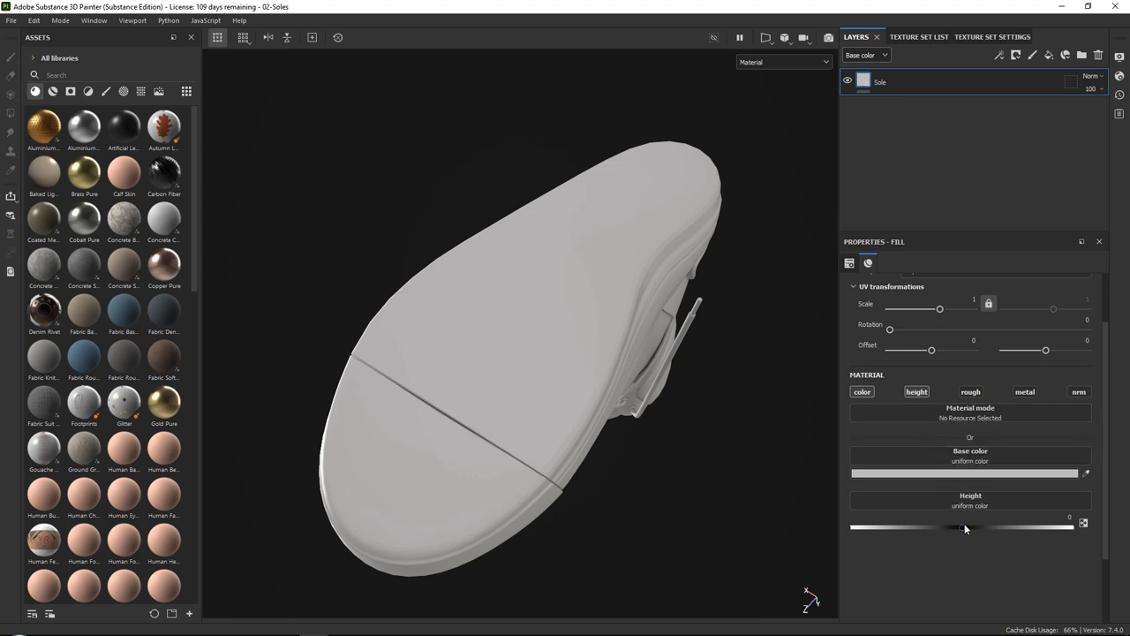
Lower the Sole layer's height to about -0.6455 and add a black mask to the layer
drag(963, 526, 890, 530)
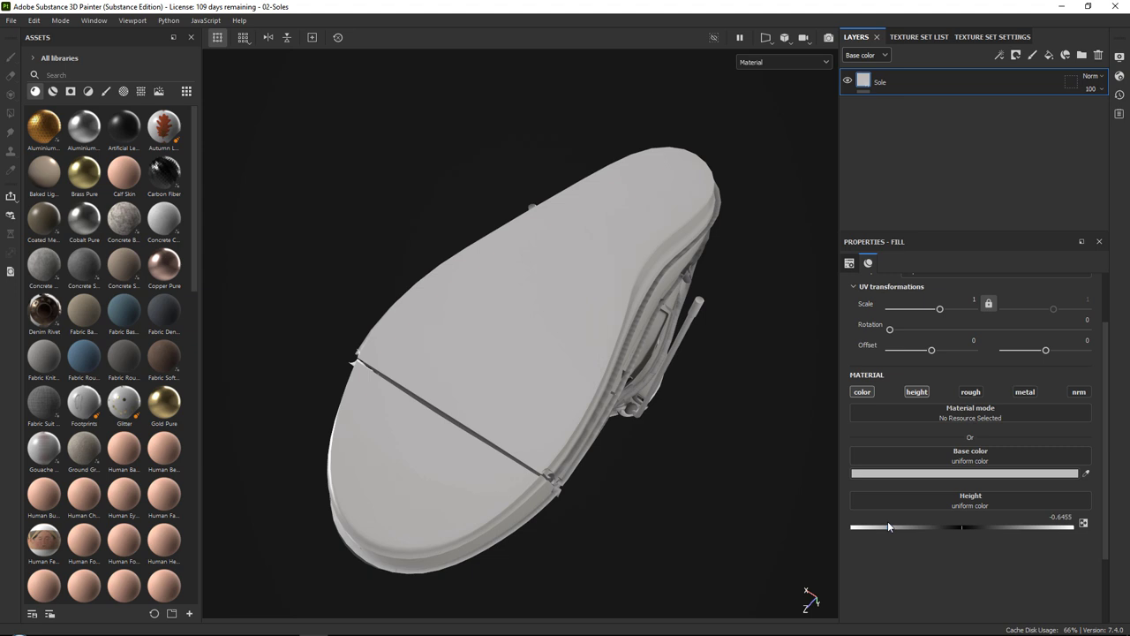
alt+drag(521, 375, 553, 323)
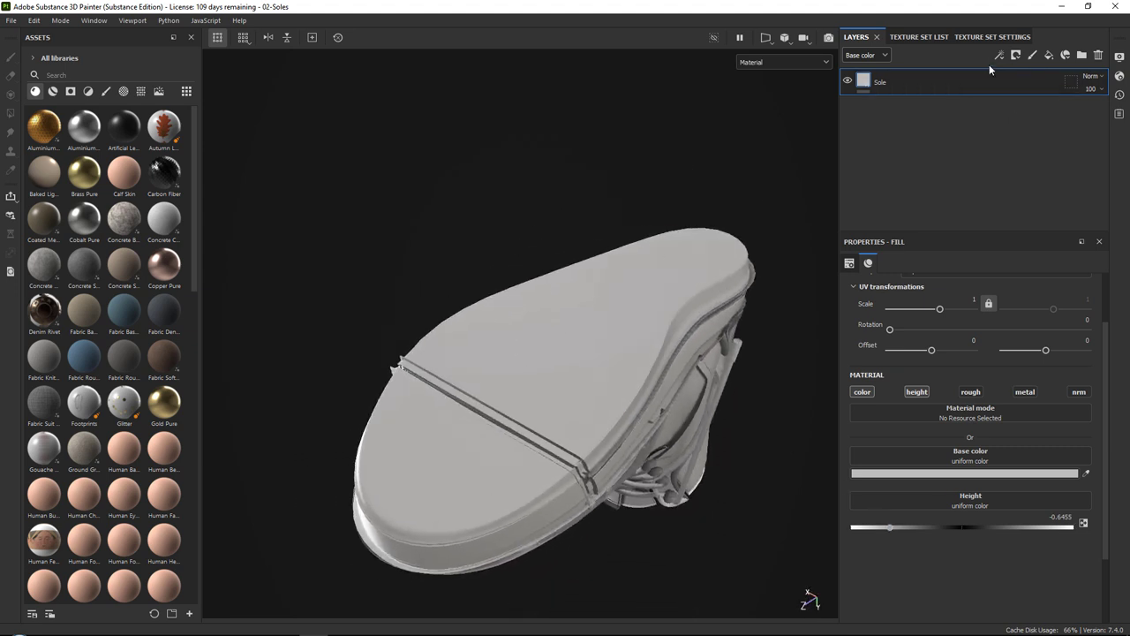
click(1016, 54)
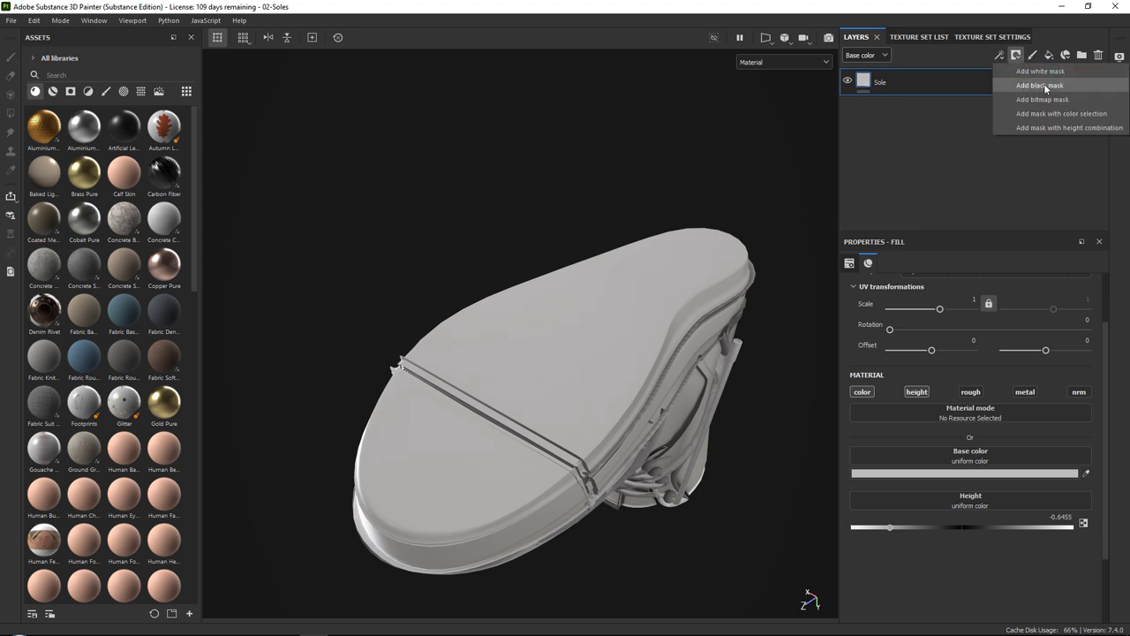
click(1041, 85)
mouse_move(576, 335)
alt+mouse_down()
mouse_move(659, 310)
mouse_move(654, 324)
mouse_move(660, 313)
alt+mouse_up()
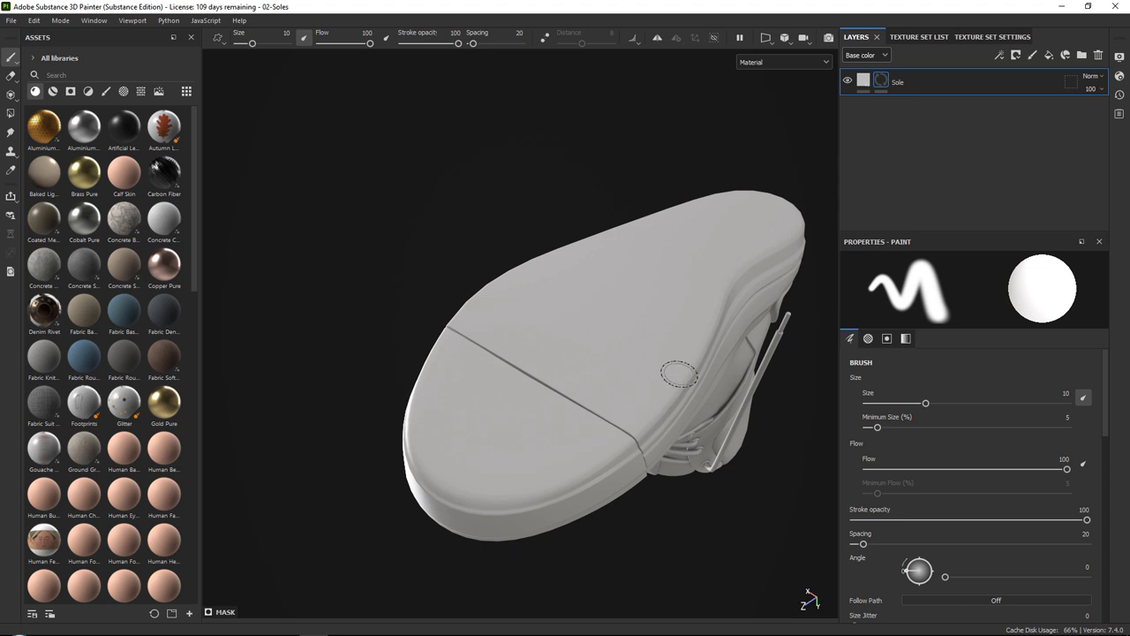
Review the displacement and tessellation options in the shader settings
click(1119, 76)
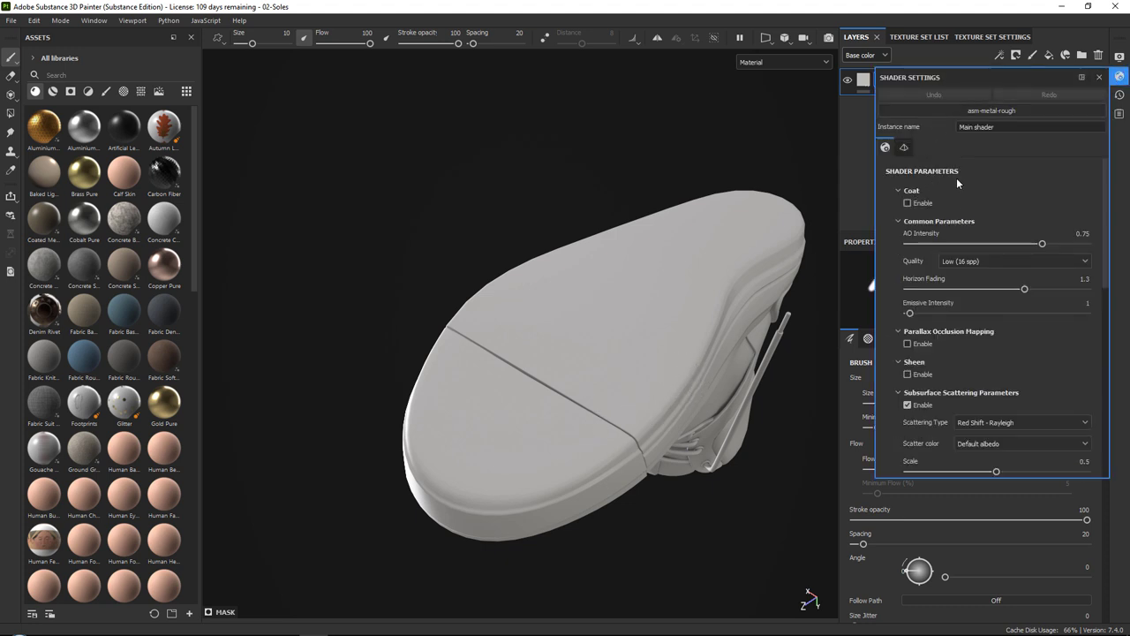
scroll(957, 179, down, 1)
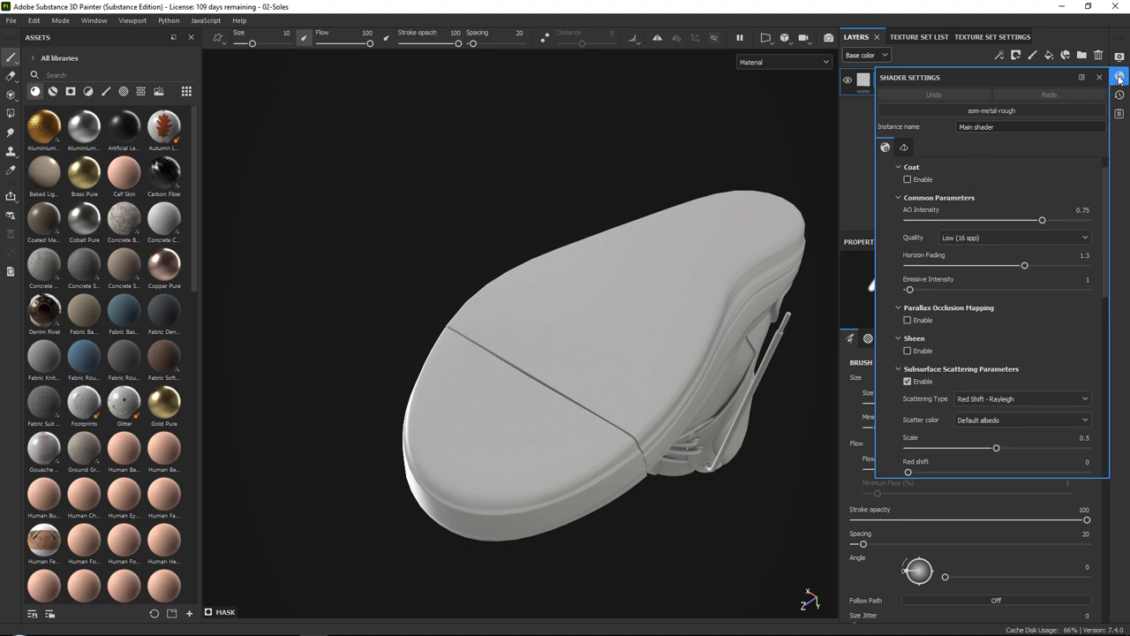
scroll(1015, 195, down, 8)
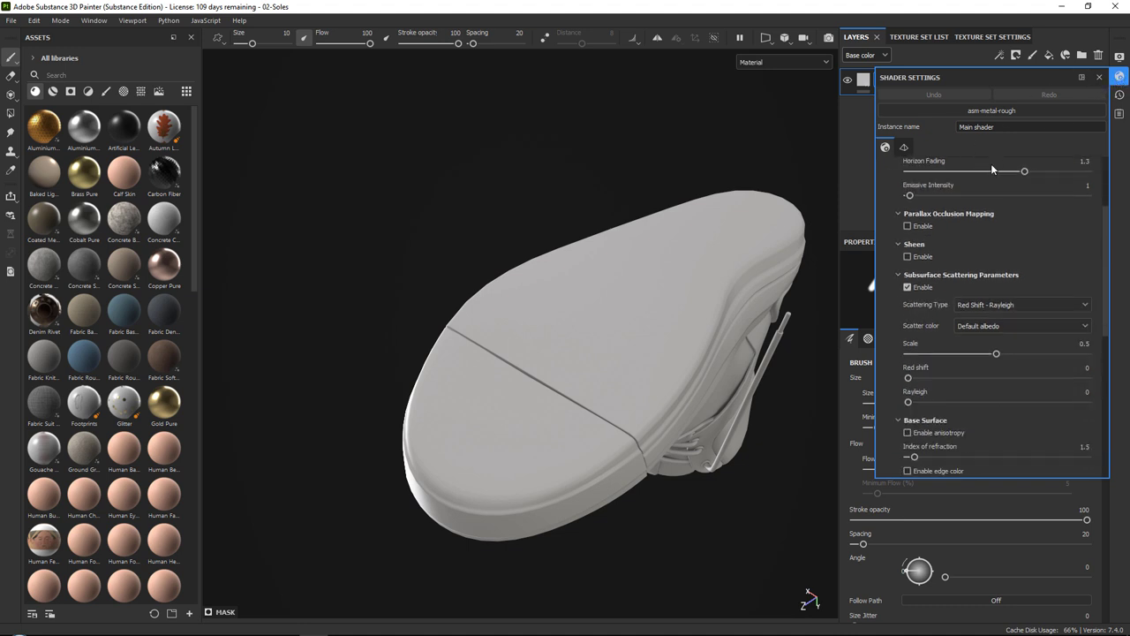
scroll(1011, 247, down, 5)
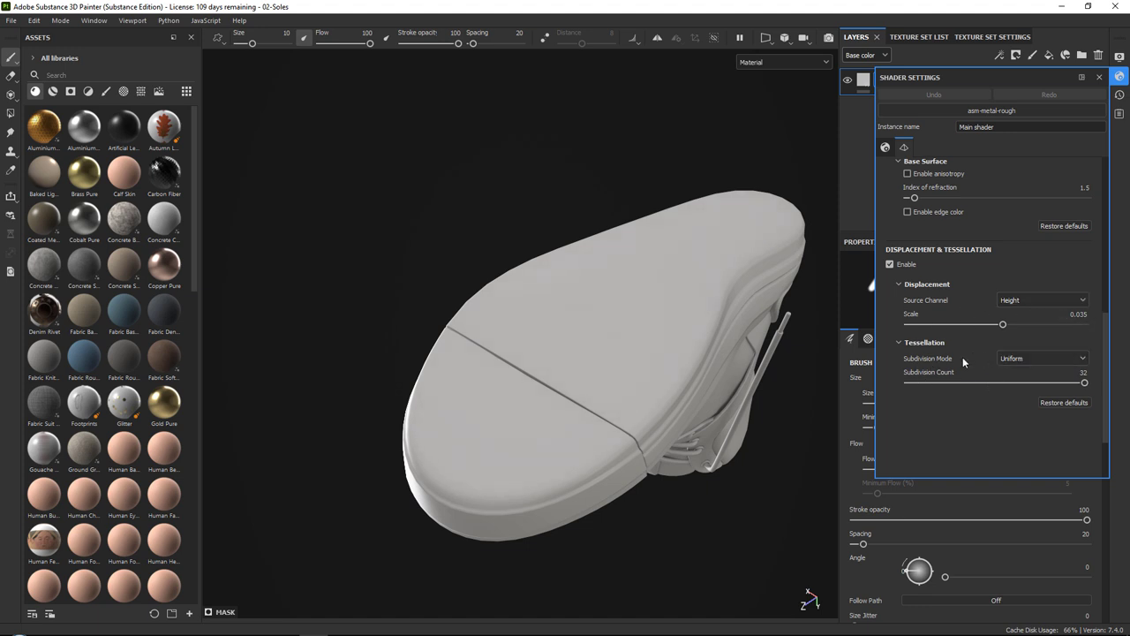
click(1099, 77)
Choose the Basic Hard brush for the mask and reduce its size to about 5.1
scroll(595, 406, up, 4)
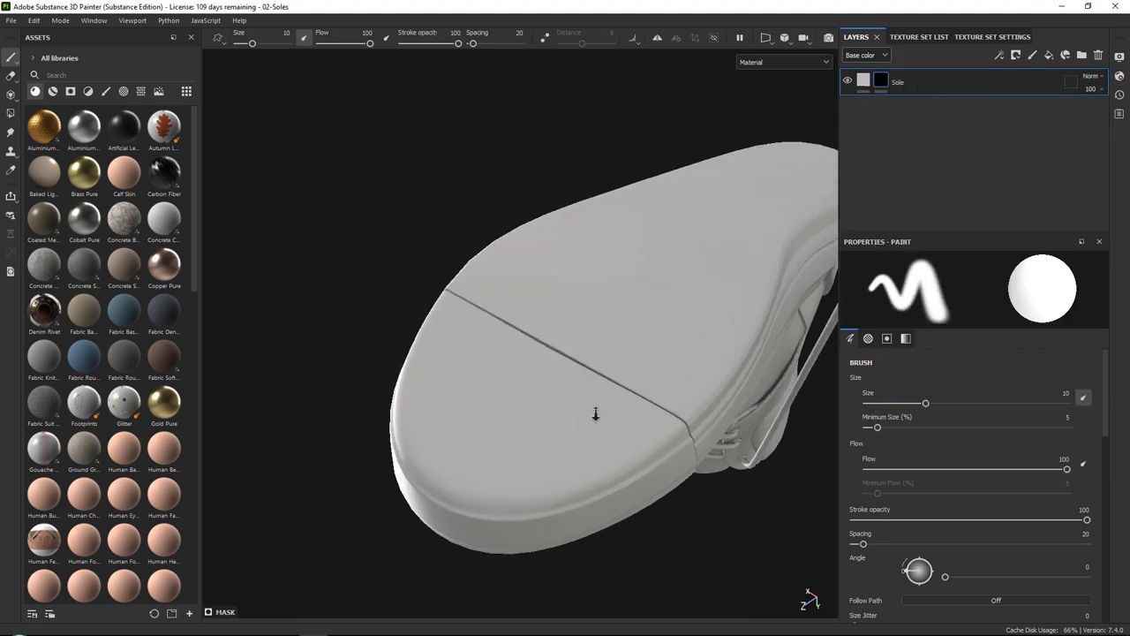
scroll(613, 439, up, 2)
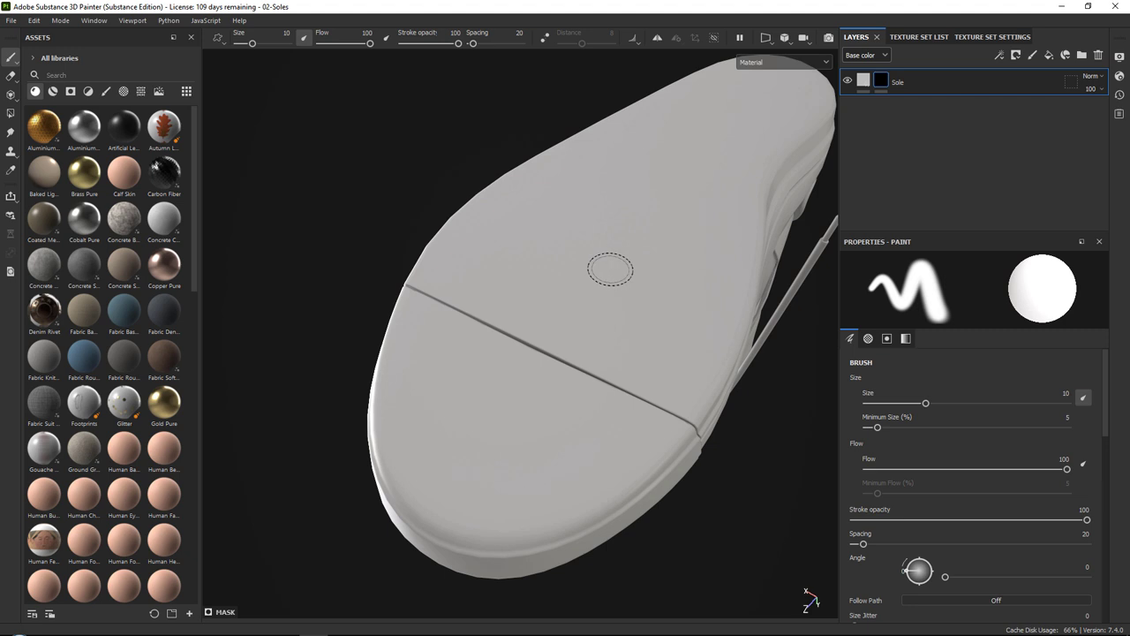
click(107, 91)
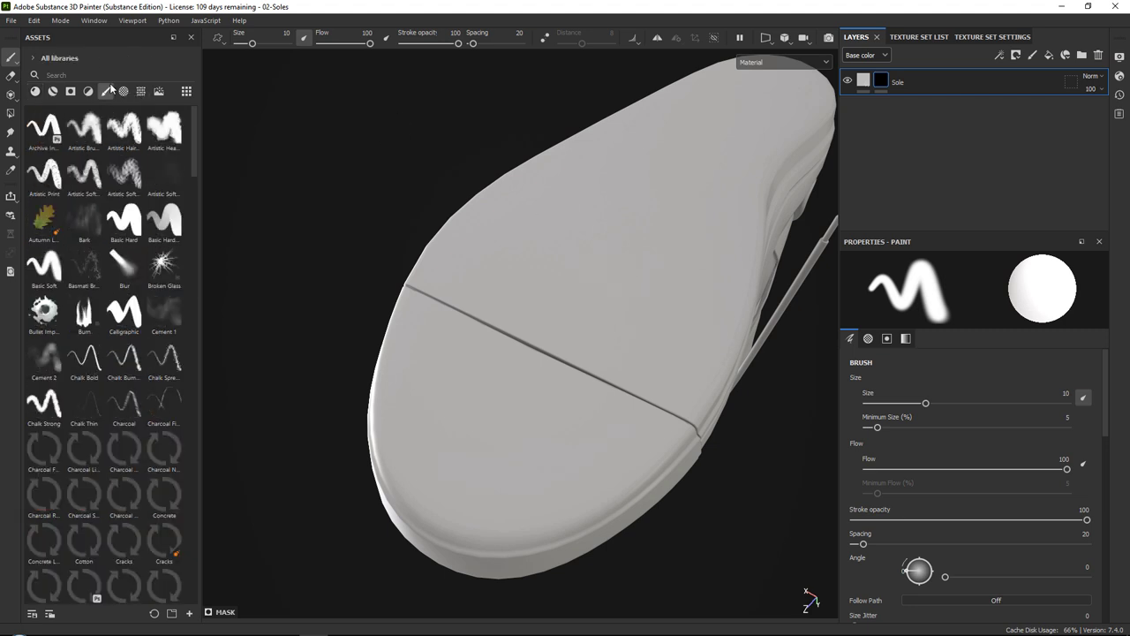
click(131, 214)
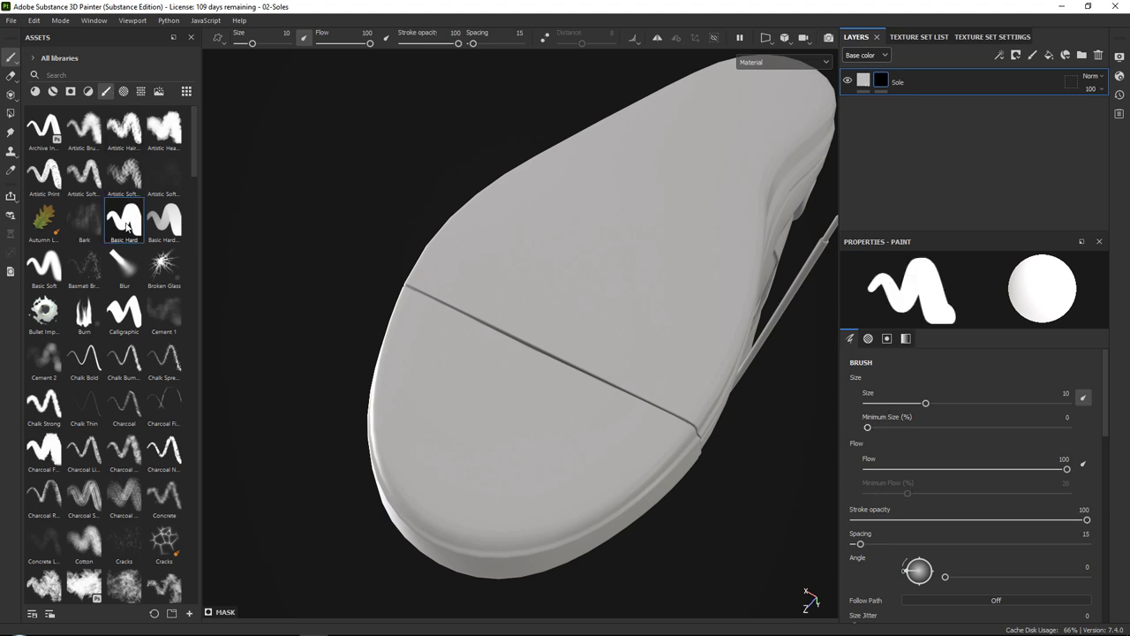
drag(925, 403, 888, 402)
mouse_move(404, 337)
alt+mouse_down()
mouse_move(441, 368)
mouse_move(479, 361)
mouse_move(504, 397)
alt+mouse_up()
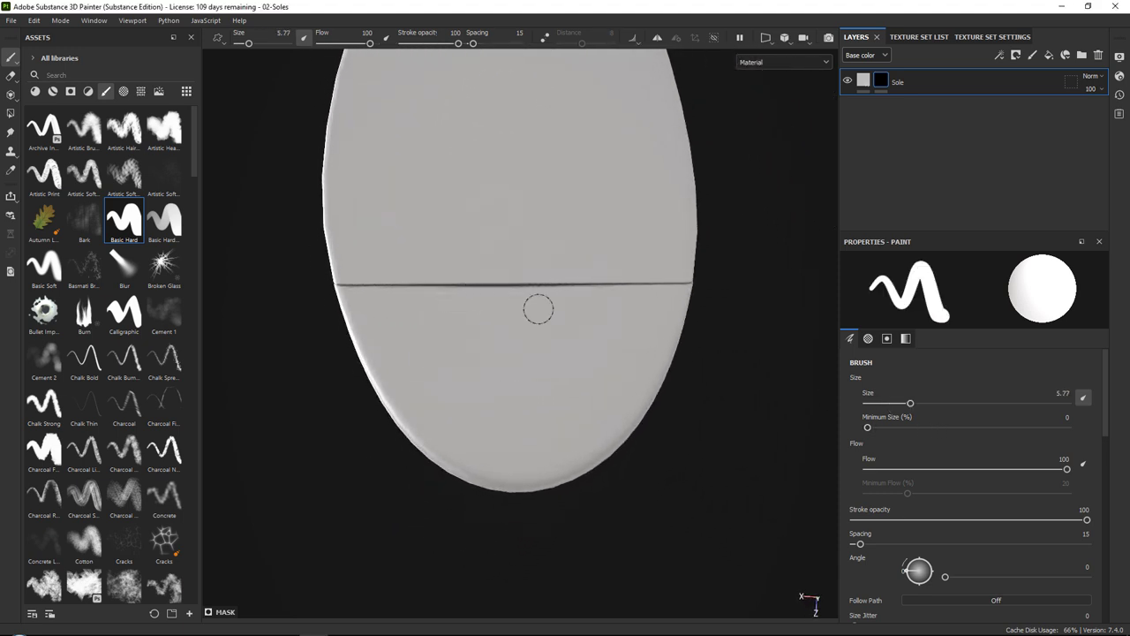
drag(904, 402, 902, 402)
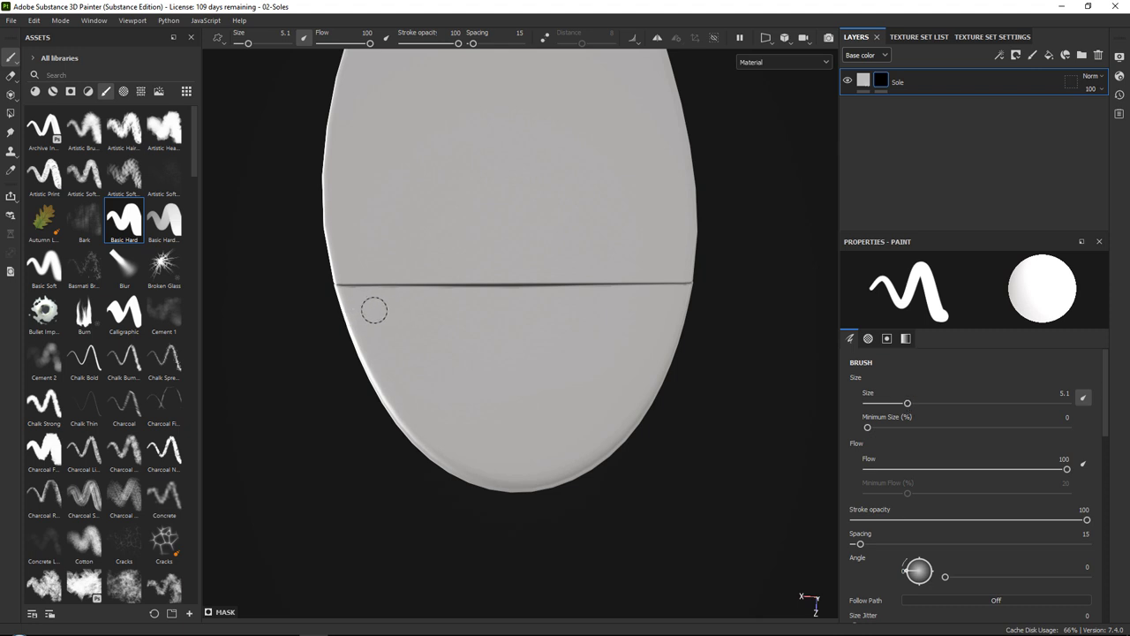
Paint a closed D-shaped outline of connected straight strokes in the mask, following the seam and the rounded edge of the sole's toe section
click(378, 315)
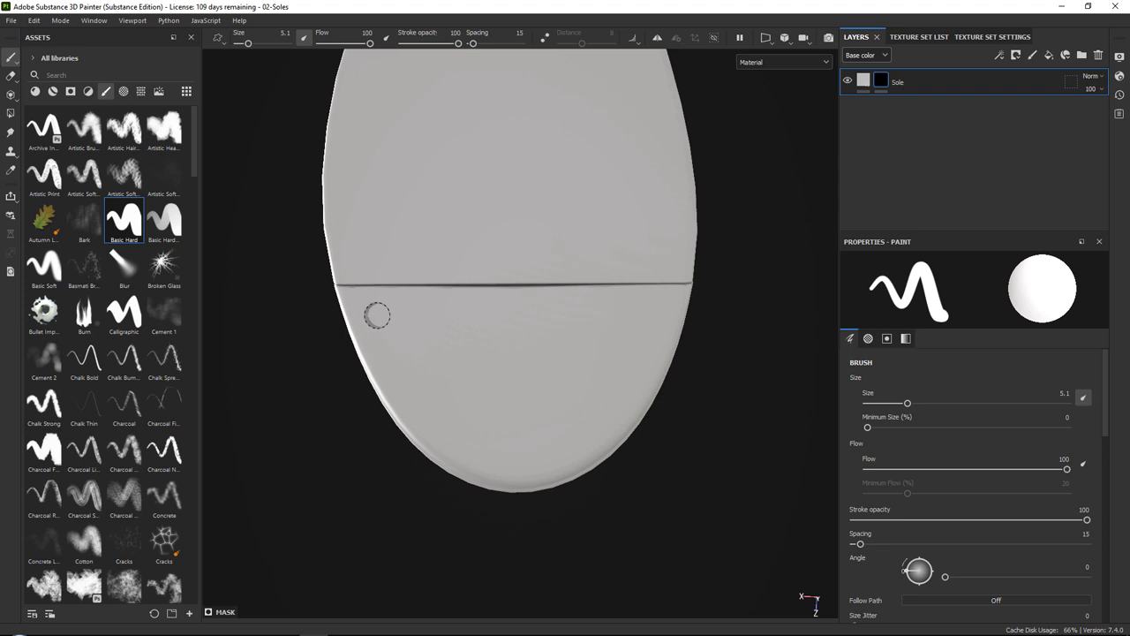
shift+click(653, 313)
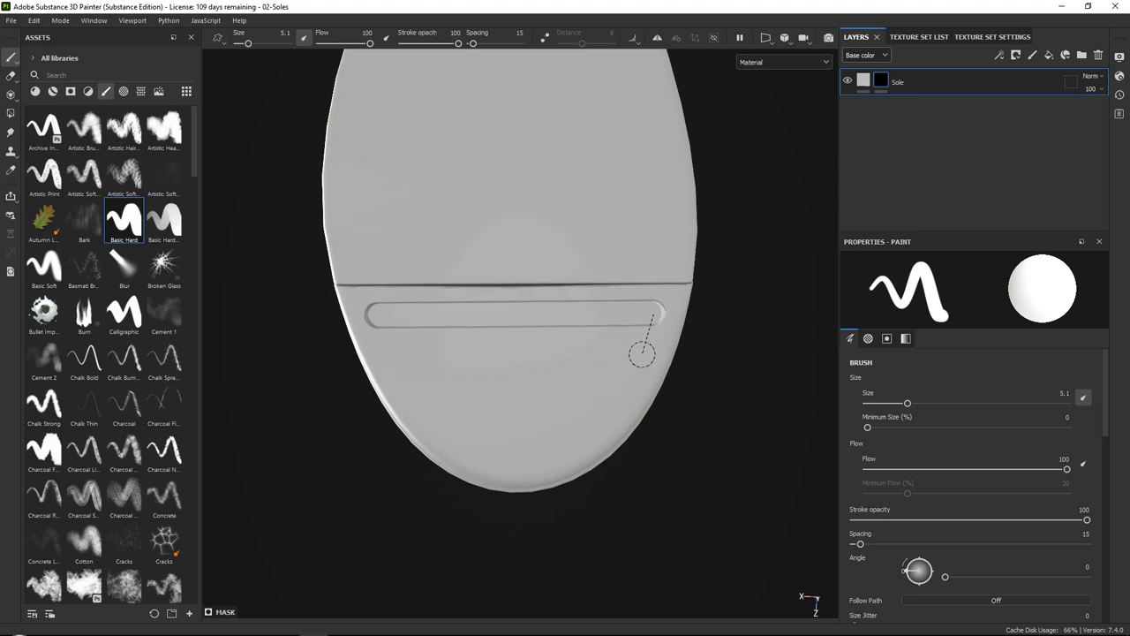
shift+click(640, 359)
shift+click(616, 395)
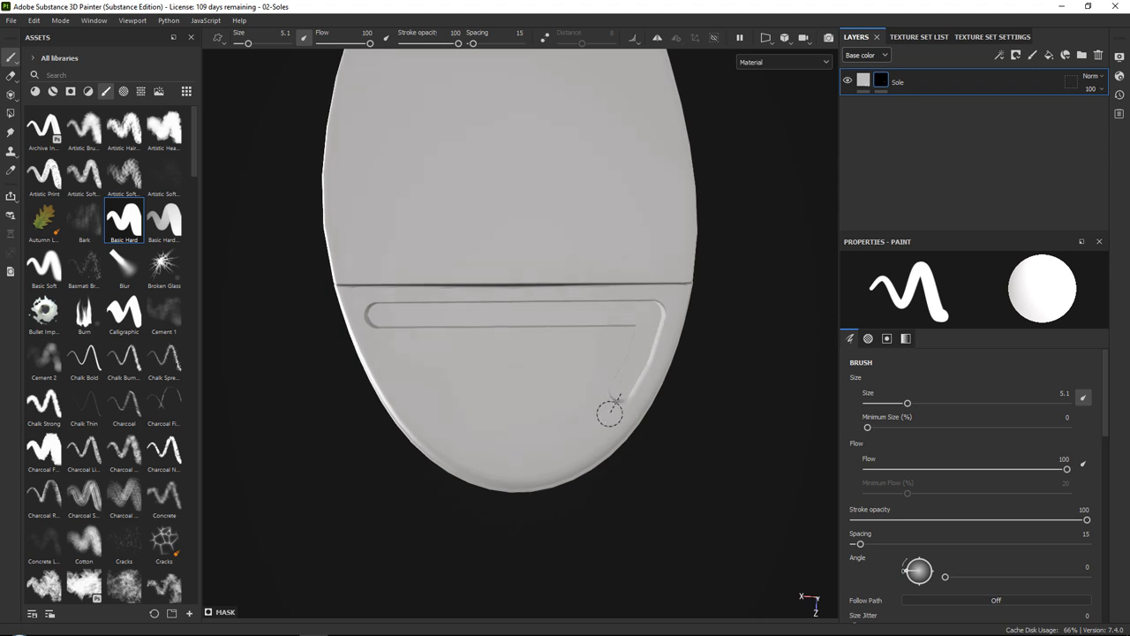
shift+click(597, 421)
shift+click(566, 443)
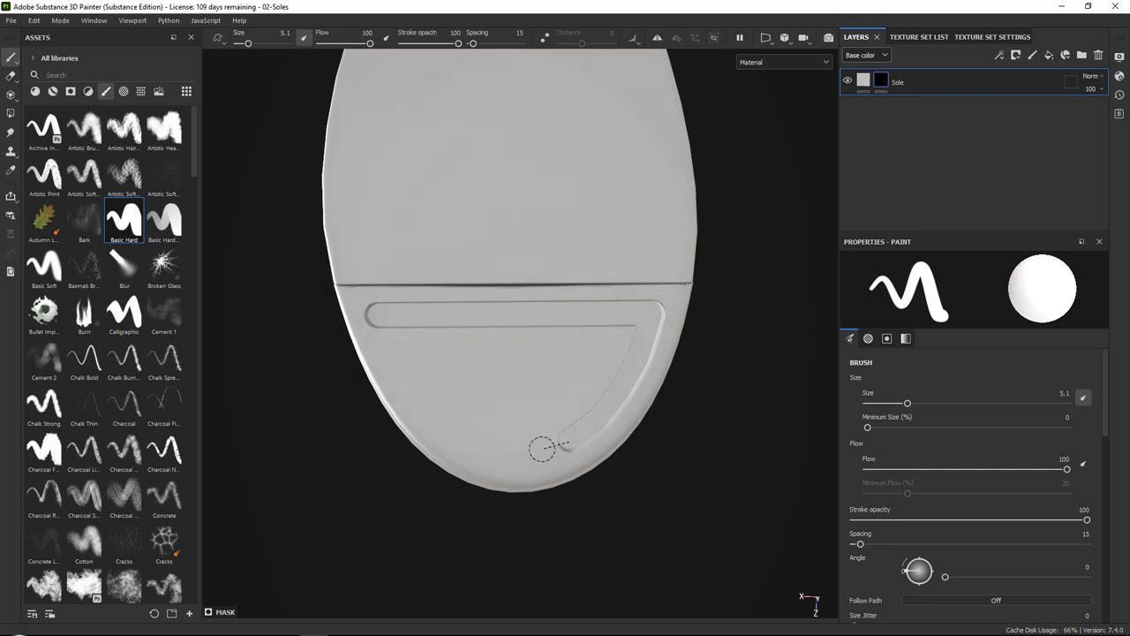
shift+click(534, 454)
shift+click(503, 455)
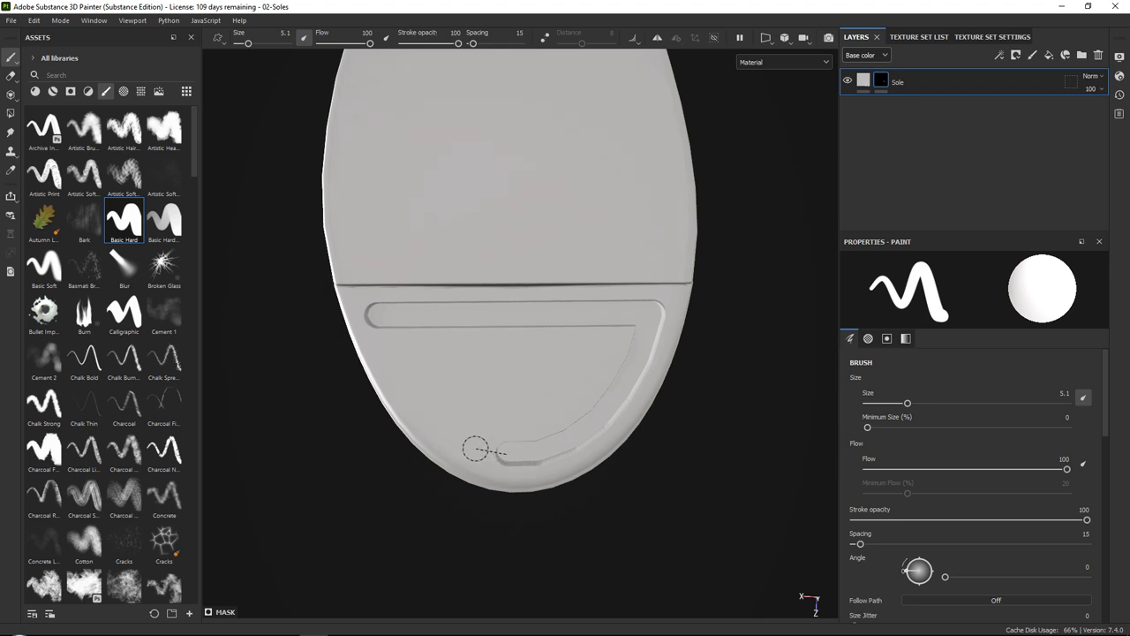
shift+click(441, 430)
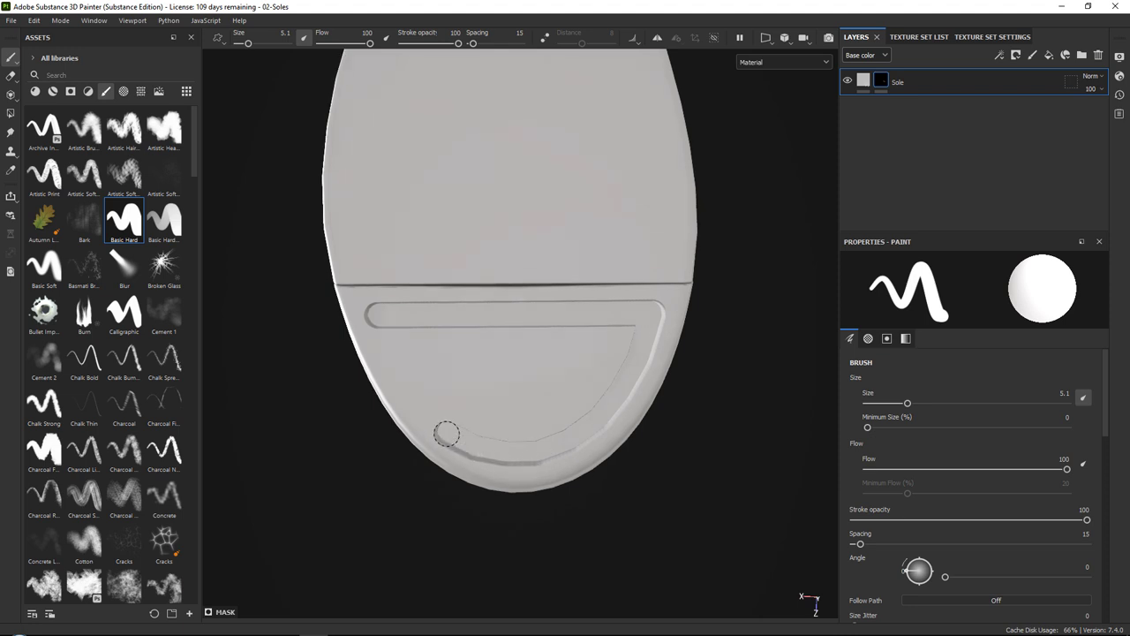
shift+click(410, 400)
shift+click(391, 373)
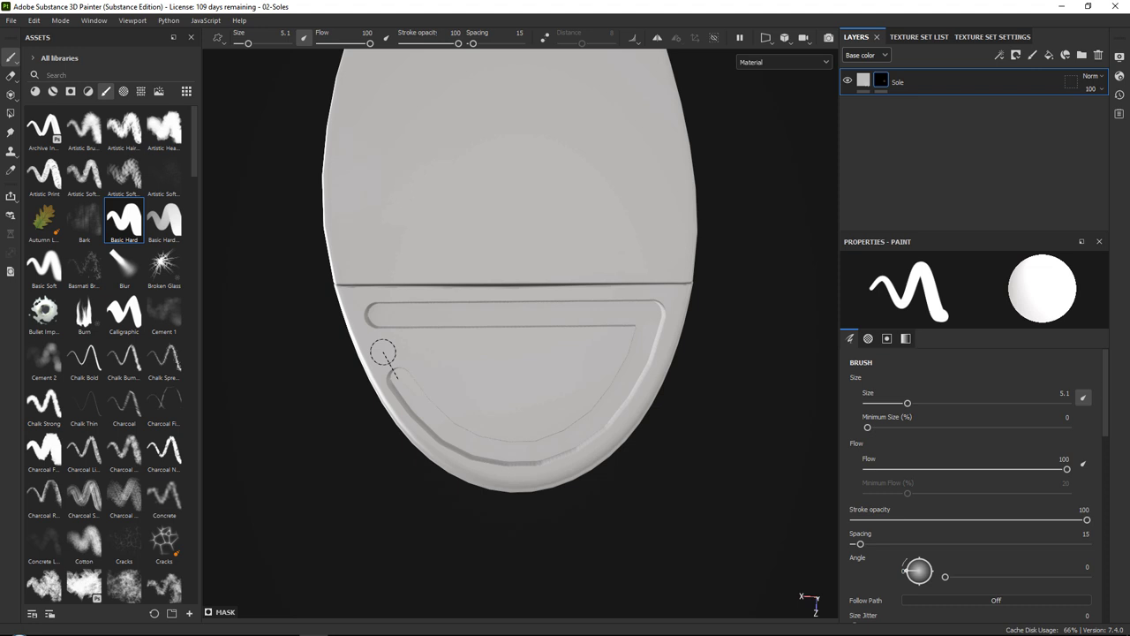
shift+click(370, 318)
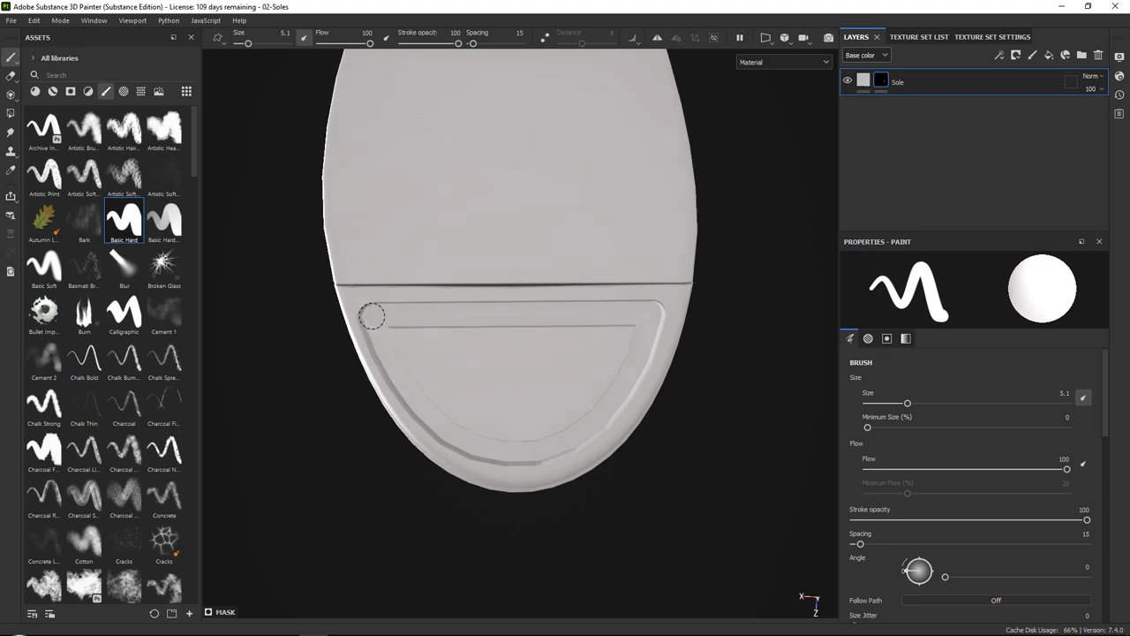
Fill the inside of the D-shaped outline in the mask, enlarging the brush to about 15.11 for the remaining center
mouse_move(395, 324)
mouse_down()
mouse_move(457, 340)
mouse_move(611, 332)
mouse_up()
mouse_move(601, 371)
mouse_down()
mouse_move(572, 407)
mouse_move(615, 363)
mouse_move(581, 407)
mouse_move(503, 437)
mouse_move(431, 394)
mouse_move(402, 353)
mouse_up()
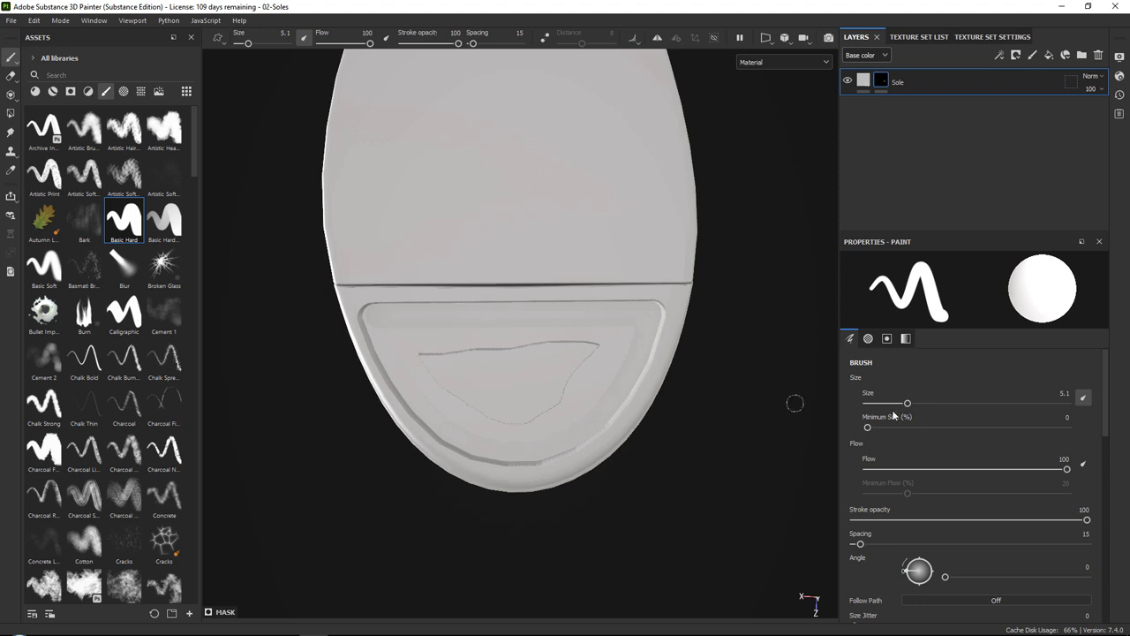
drag(906, 403, 940, 401)
mouse_move(594, 354)
mouse_down()
mouse_move(442, 354)
mouse_move(517, 397)
mouse_move(605, 378)
mouse_move(495, 222)
mouse_move(544, 303)
mouse_move(580, 315)
mouse_up()
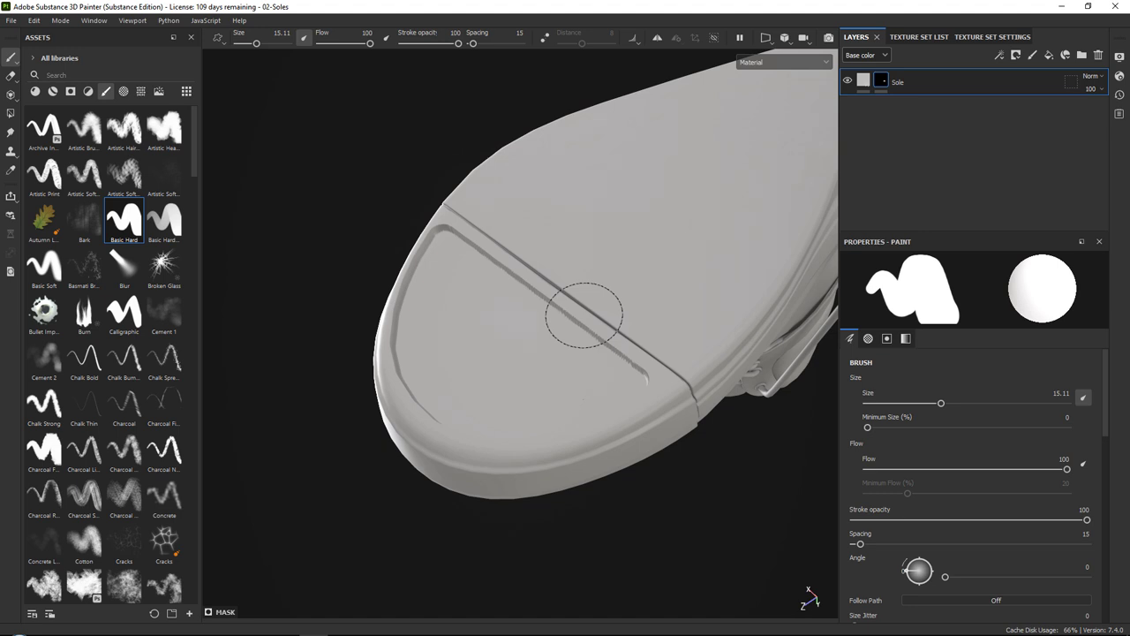
Add a Blur filter to the Sole layer's mask
click(1000, 56)
click(1024, 142)
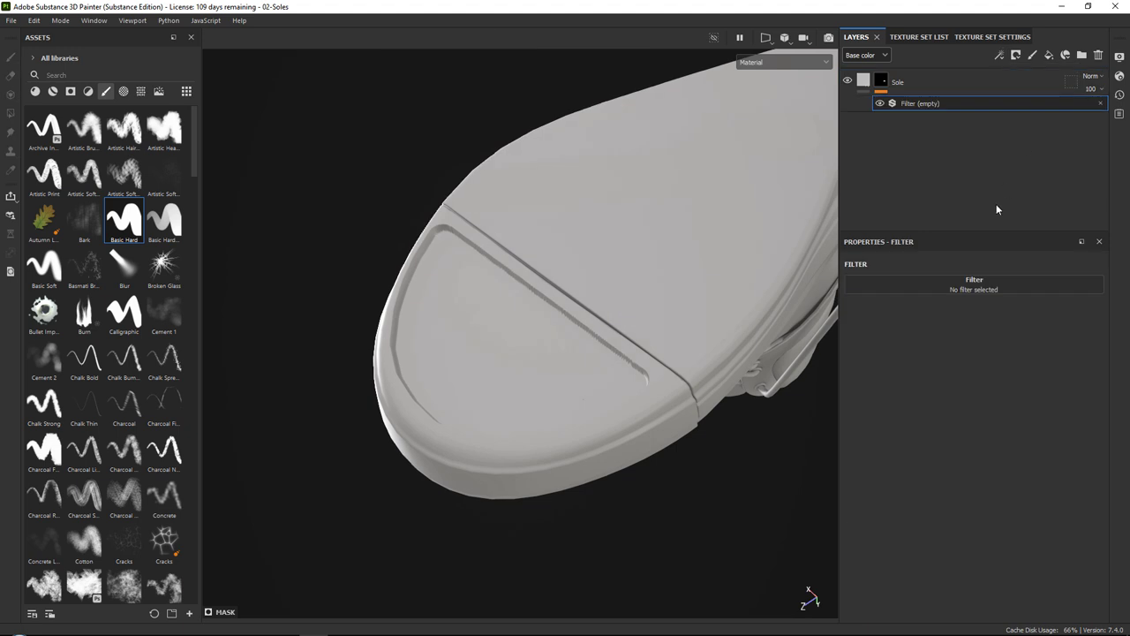
click(974, 283)
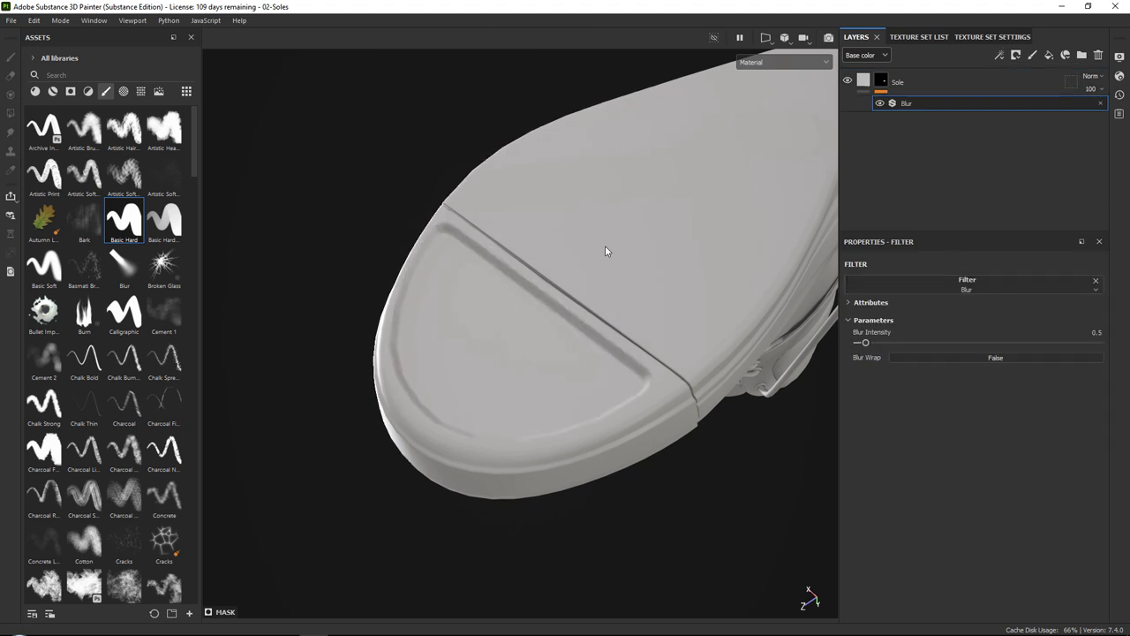
Set the Blur Intensity of the Sole mask's Blur filter to 0.62
alt+drag(605, 250, 553, 327)
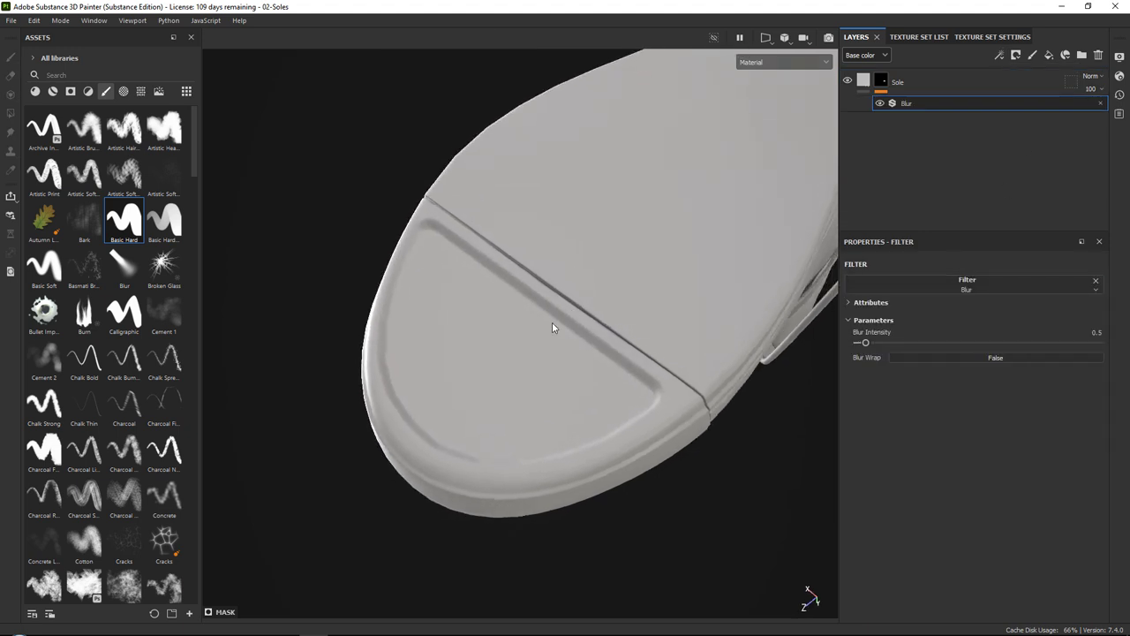
drag(866, 345, 869, 347)
alt+drag(565, 231, 570, 300)
drag(869, 343, 865, 343)
alt+drag(588, 351, 474, 294)
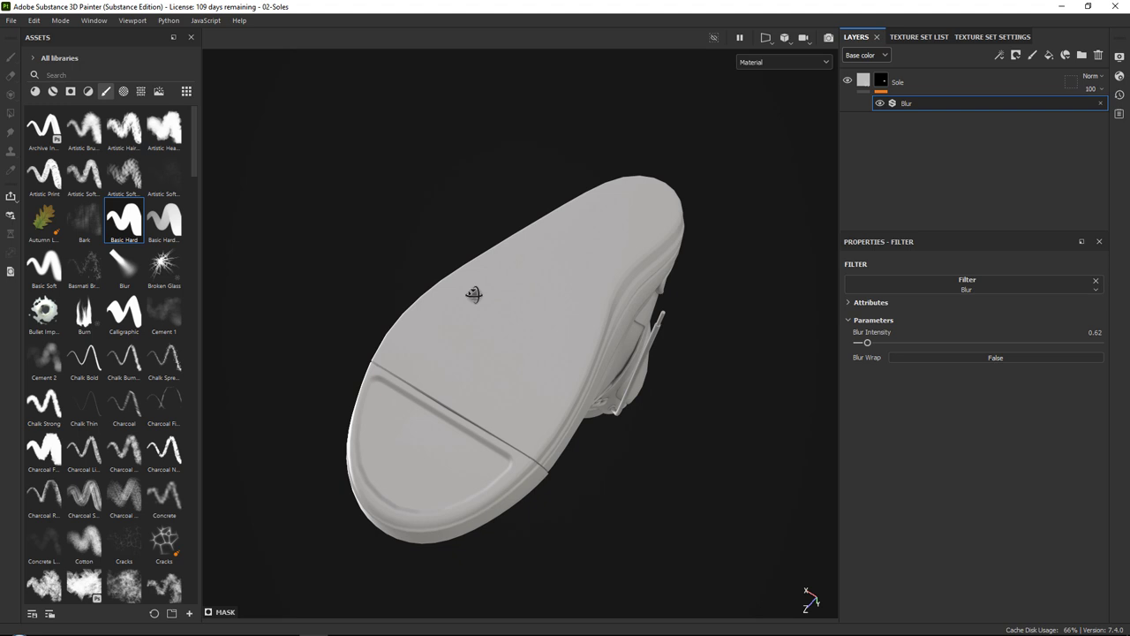
mouse_move(475, 301)
alt+mouse_down()
mouse_move(492, 330)
mouse_move(471, 312)
alt+mouse_up()
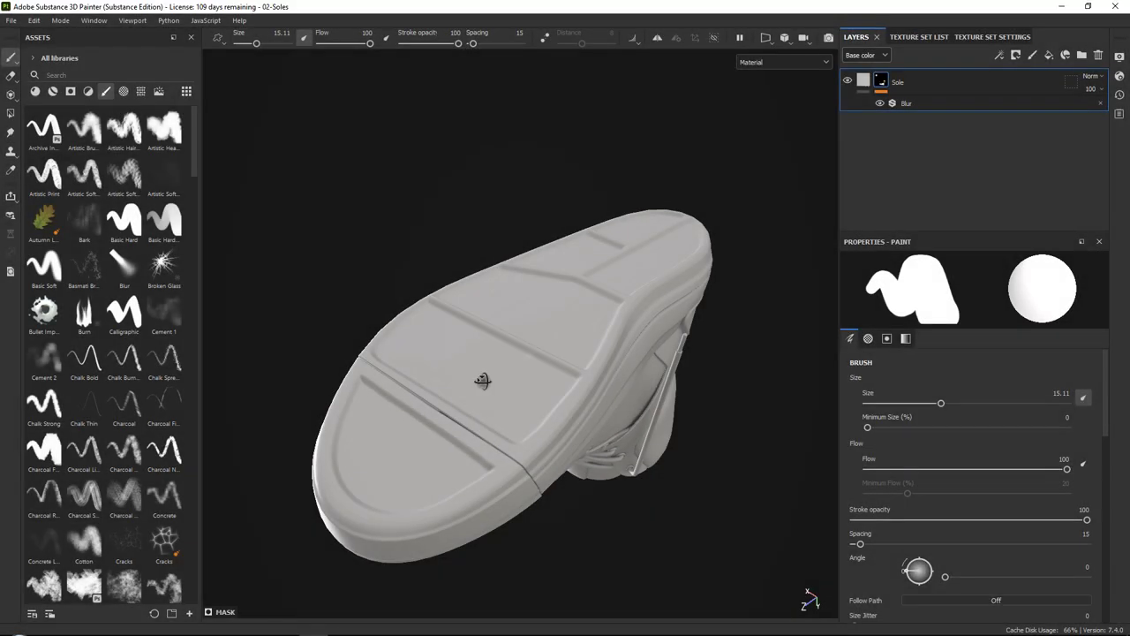
Examine the painted sole panels from several angles and check the Sole layer's mask in isolation before returning to the material display
mouse_move(474, 373)
alt+mouse_down()
mouse_move(670, 421)
mouse_move(559, 348)
mouse_move(626, 391)
alt+mouse_up()
alt+right_drag(626, 391, 294, 403)
alt+middle_drag(295, 403, 758, 320)
alt+drag(757, 321, 821, 148)
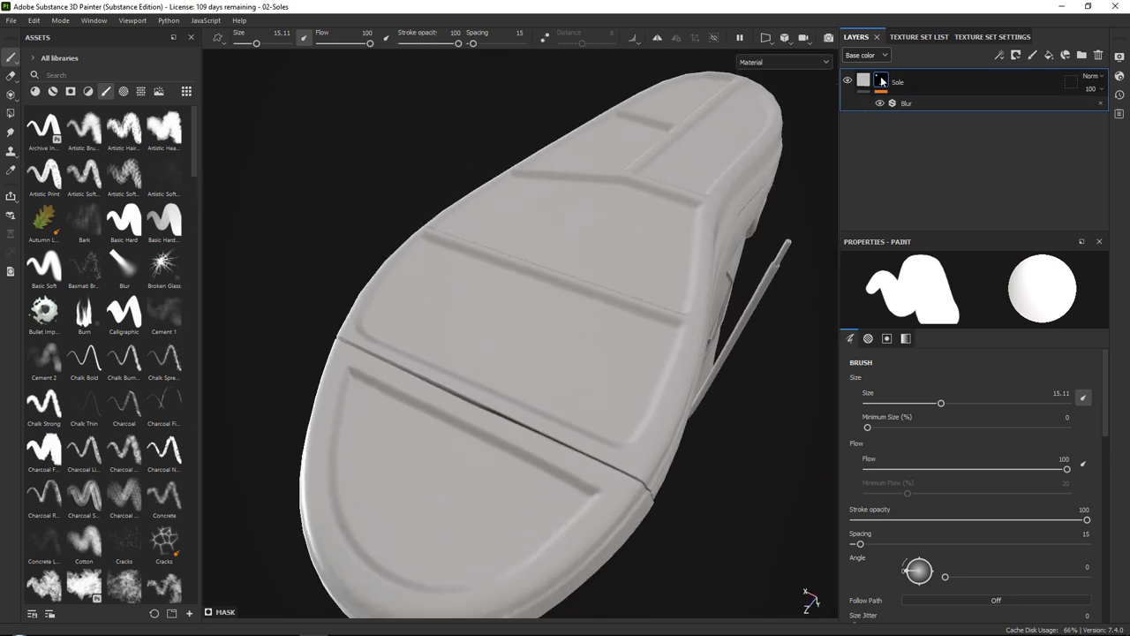
alt+click(880, 80)
alt+drag(575, 265, 903, 151)
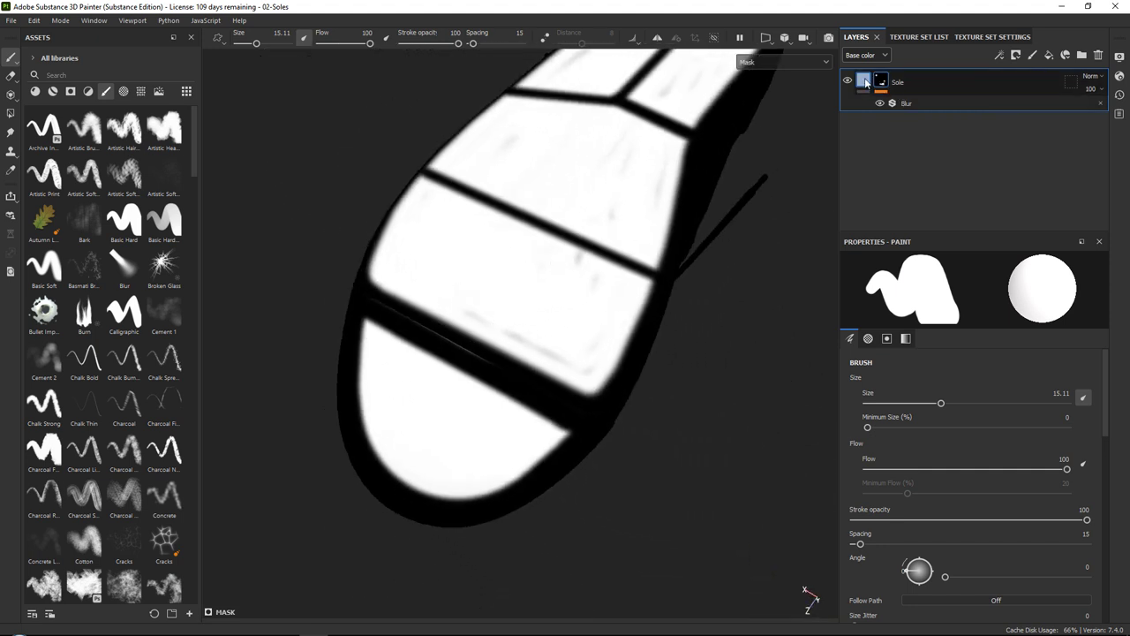
click(863, 80)
alt+middle_drag(513, 304, 506, 333)
alt+drag(506, 333, 491, 322)
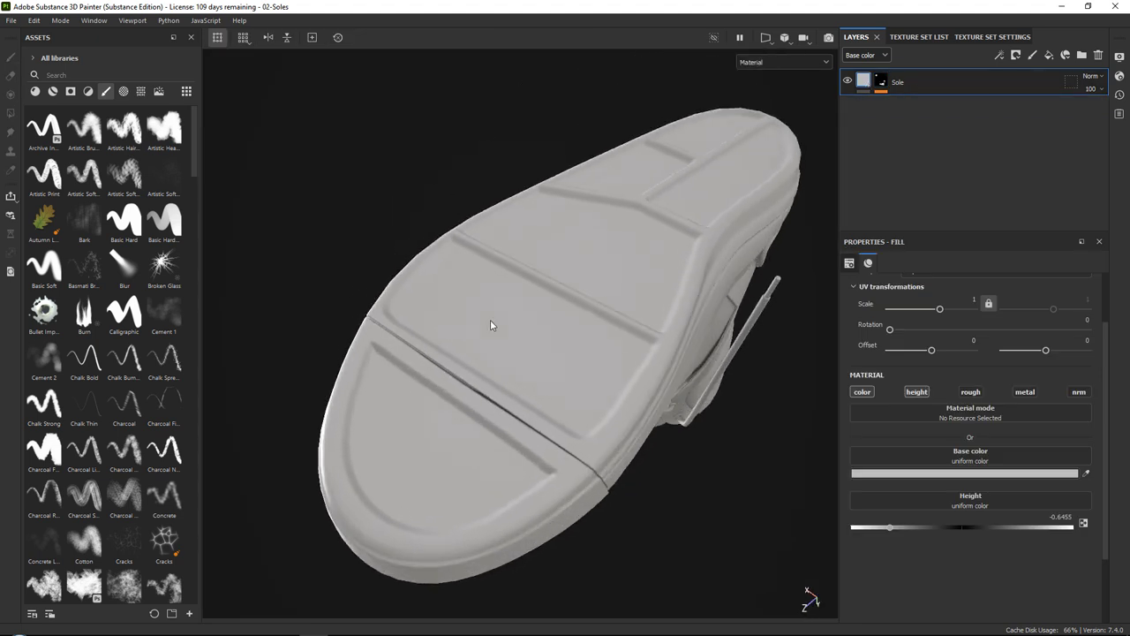
alt+drag(528, 297, 529, 328)
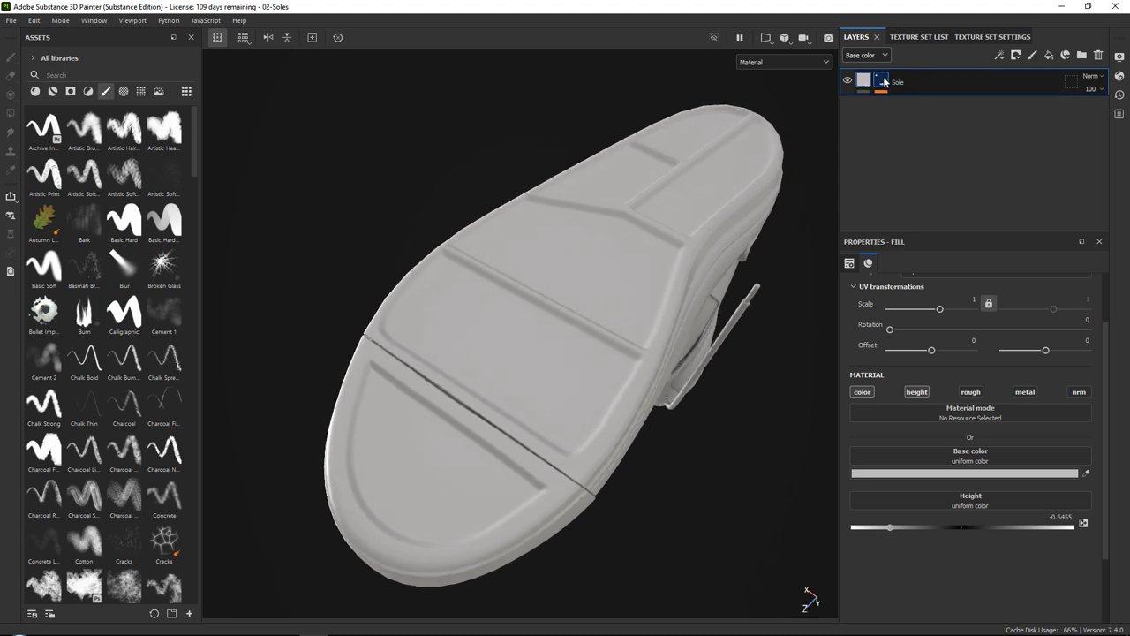
Add an anchor point to the Sole layer's mask above the Blur filter
click(883, 81)
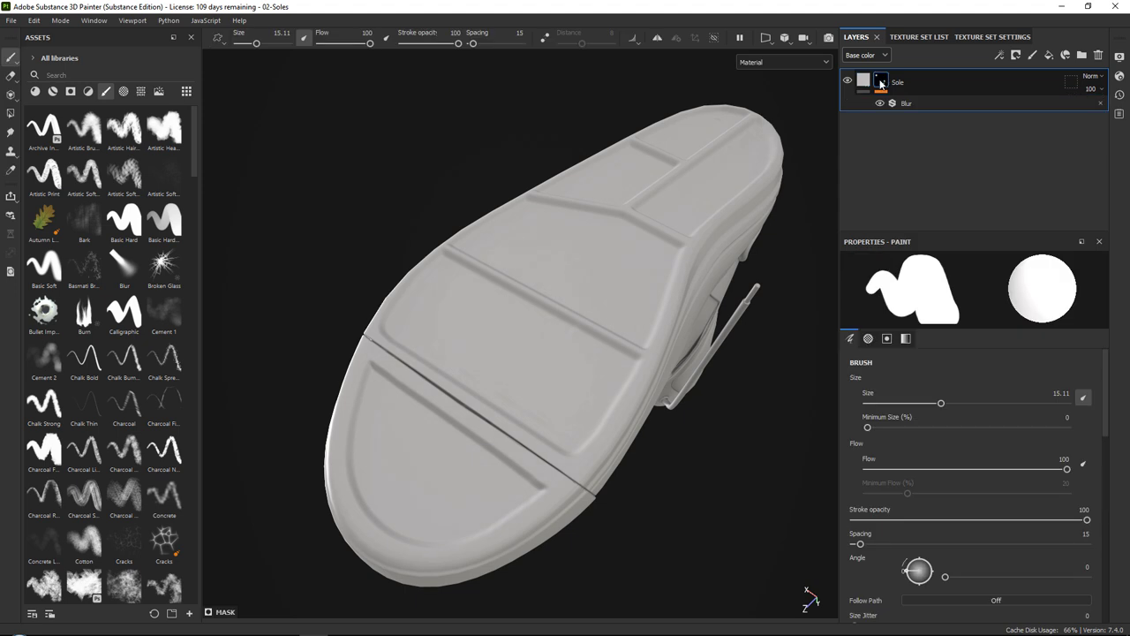
click(999, 55)
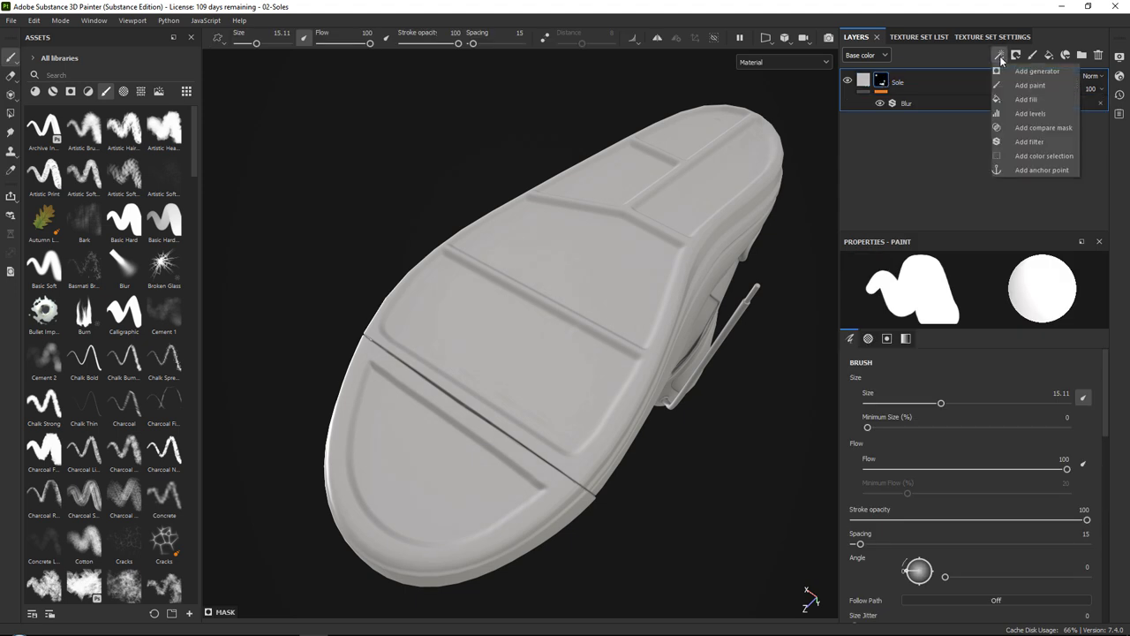
click(1030, 170)
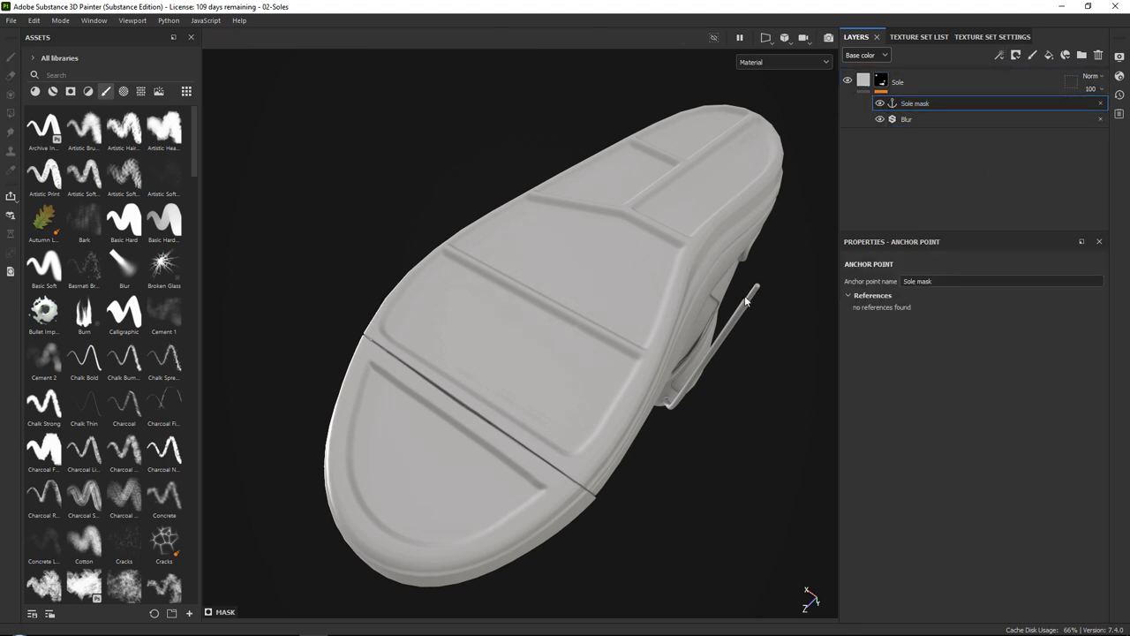
Create a fill layer above the Sole layer and name it Sole Color
click(1022, 83)
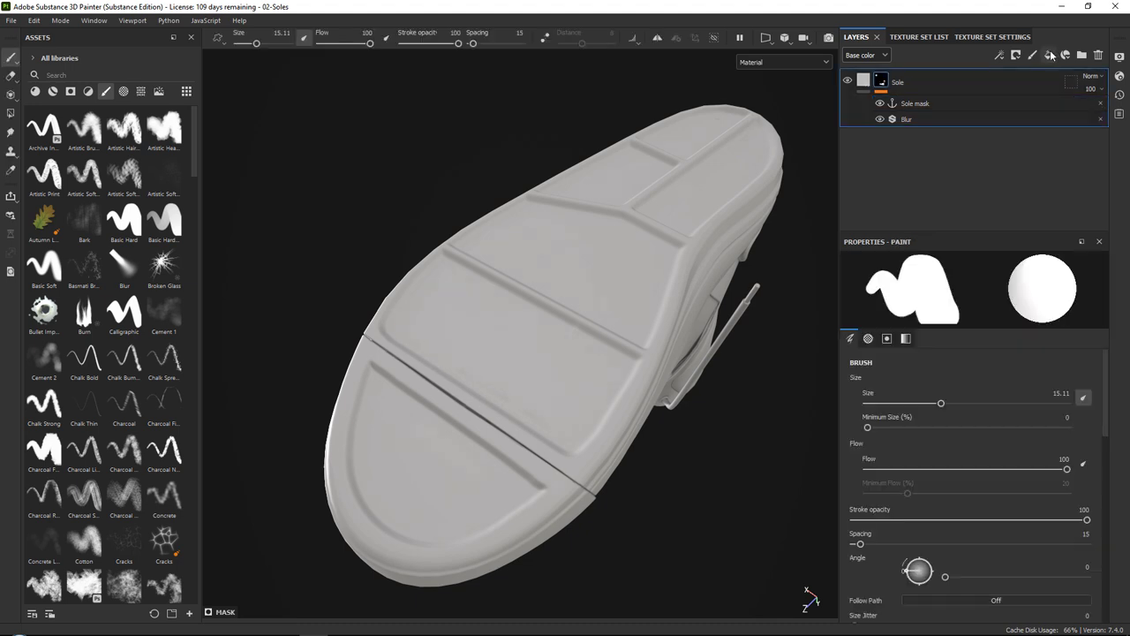
click(1049, 56)
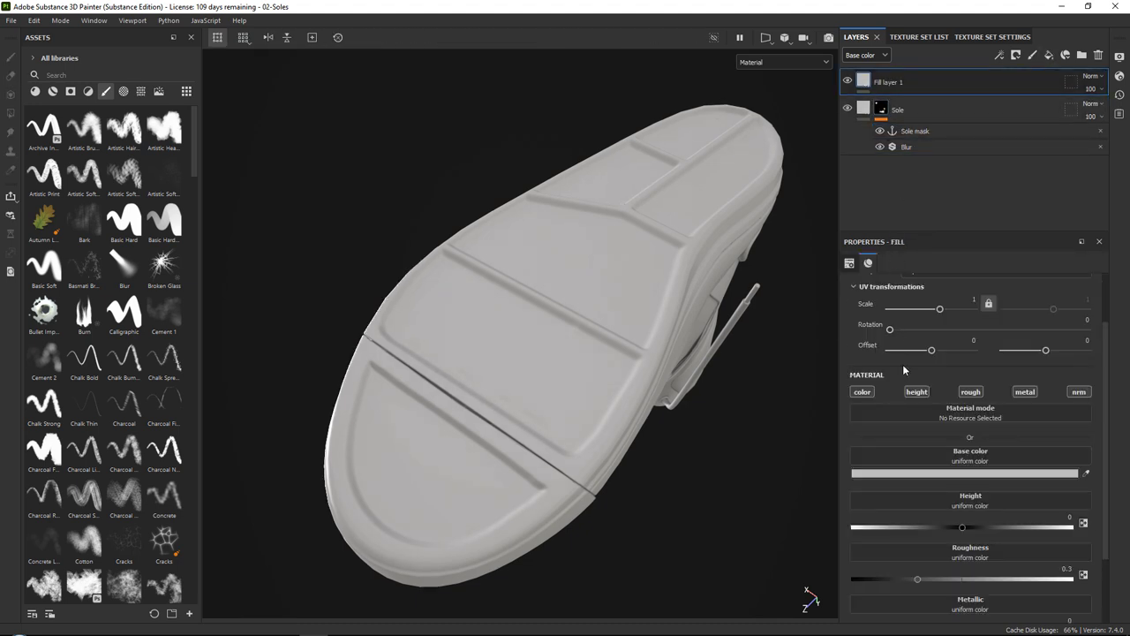
double_click(890, 84)
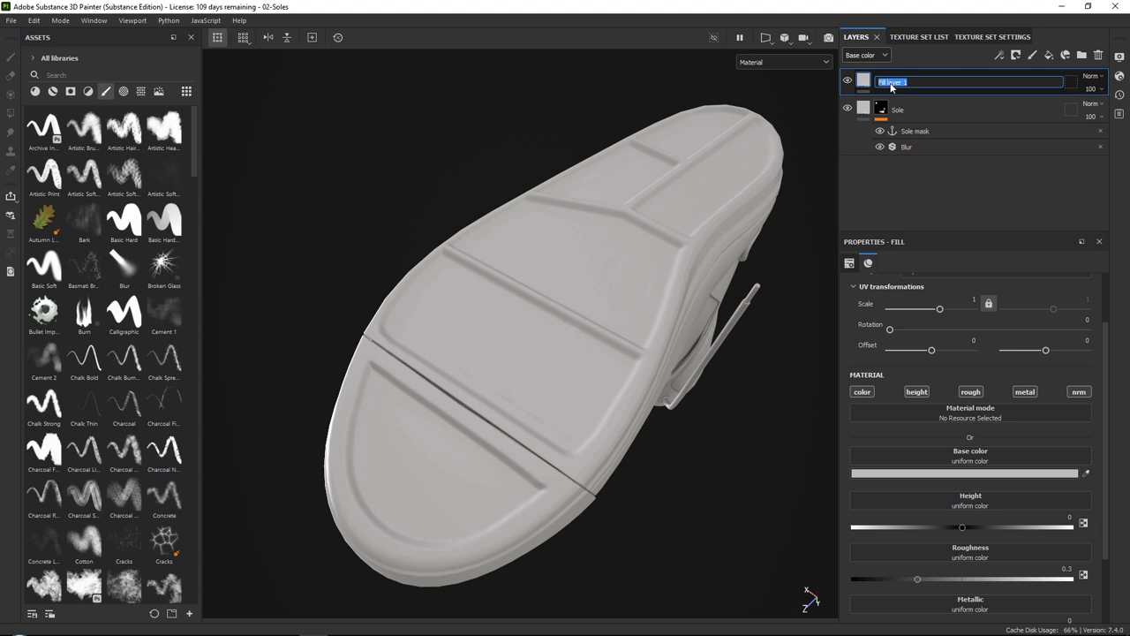
text(Sole Color)
key(Return)
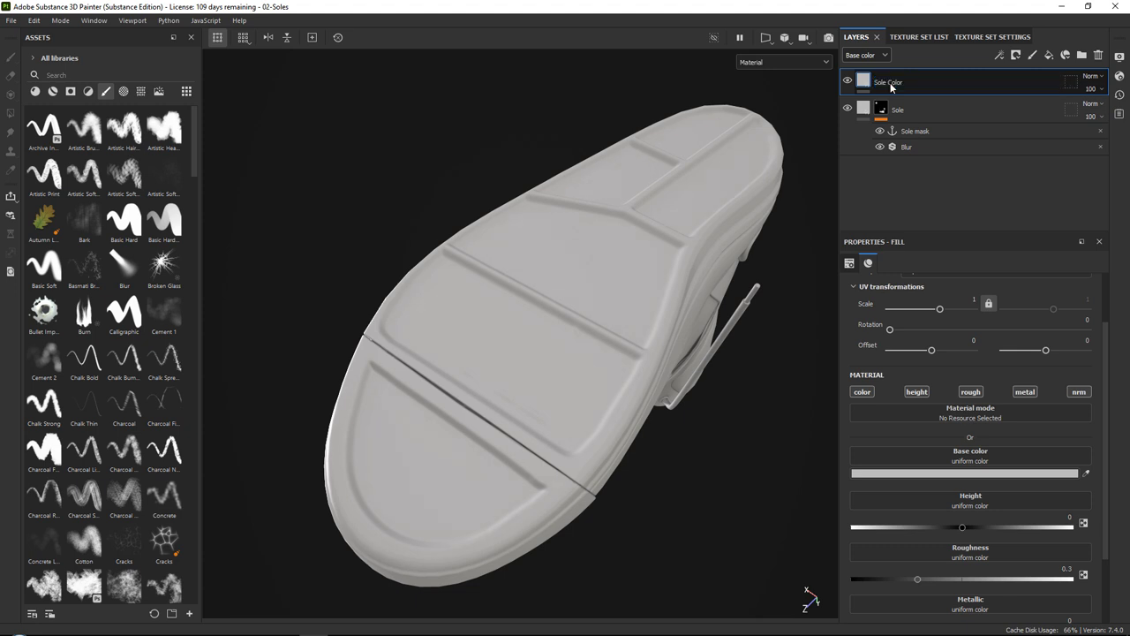
Turn off the height, metal and normal channels of the Sole Color layer, keeping only color and roughness
click(916, 392)
click(1024, 392)
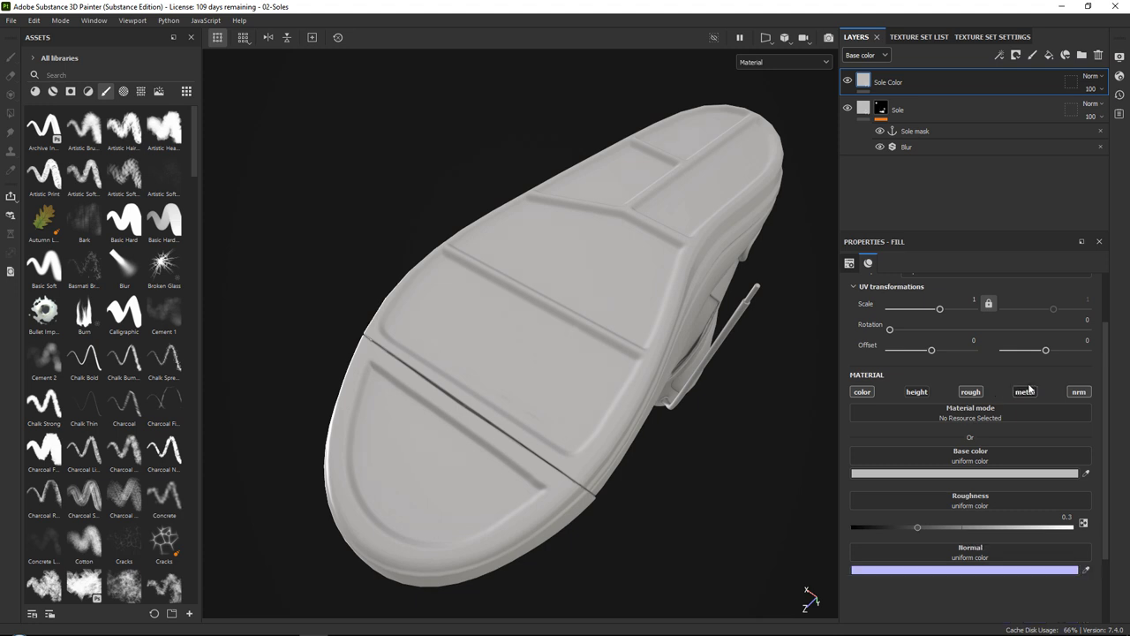
click(1079, 392)
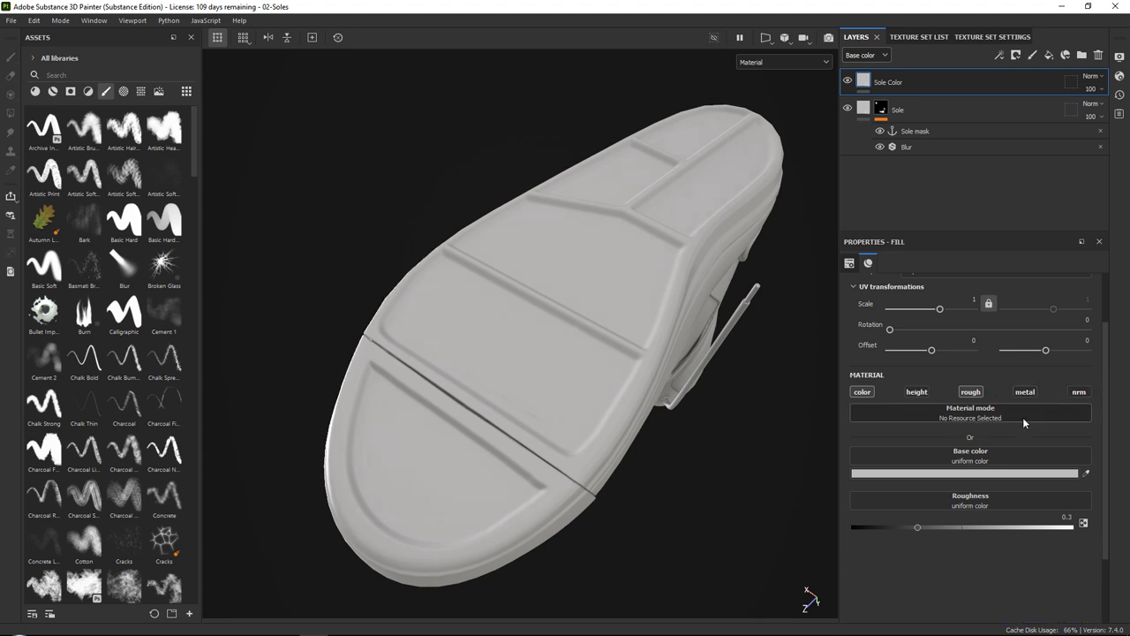
Set the Sole Color layer's base color to dark gray 363636 and its roughness to 0.4418
click(942, 473)
drag(964, 468, 926, 526)
click(1100, 407)
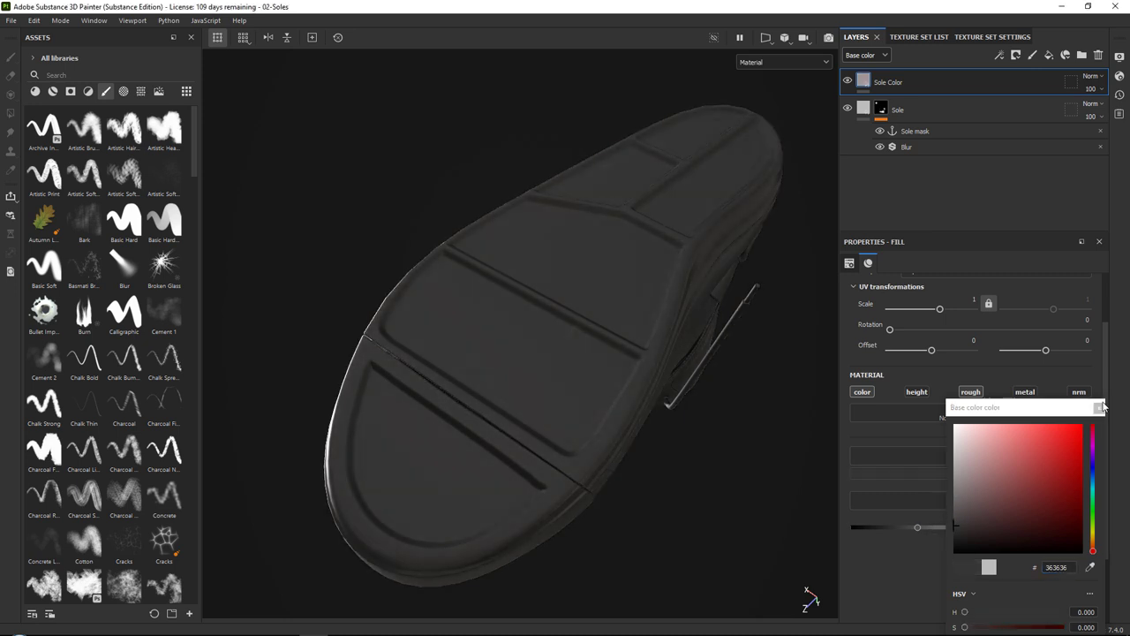
drag(981, 521, 948, 530)
alt+drag(518, 255, 744, 173)
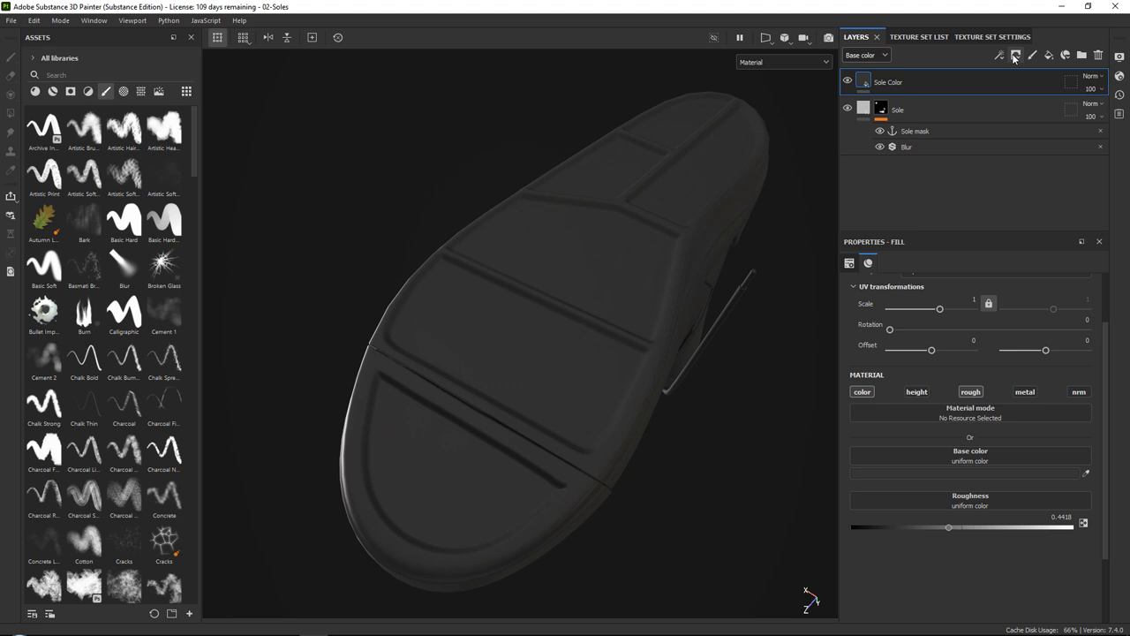
Add a black mask to the Sole Color layer with a fill that uses the Sole mask anchor point as its grayscale
click(1015, 58)
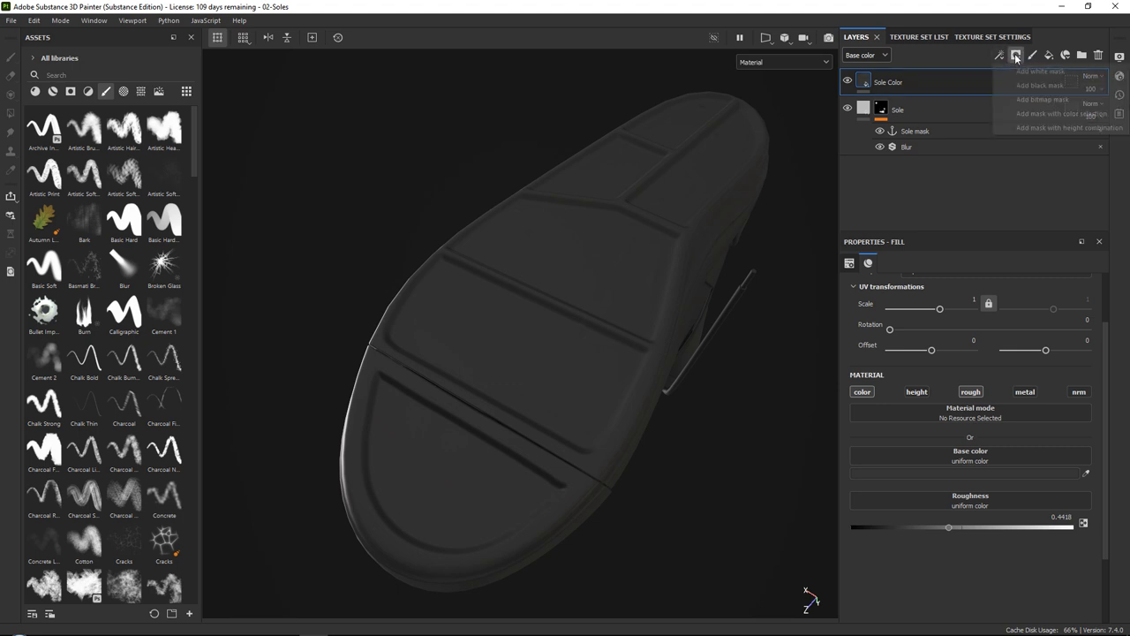
click(1034, 87)
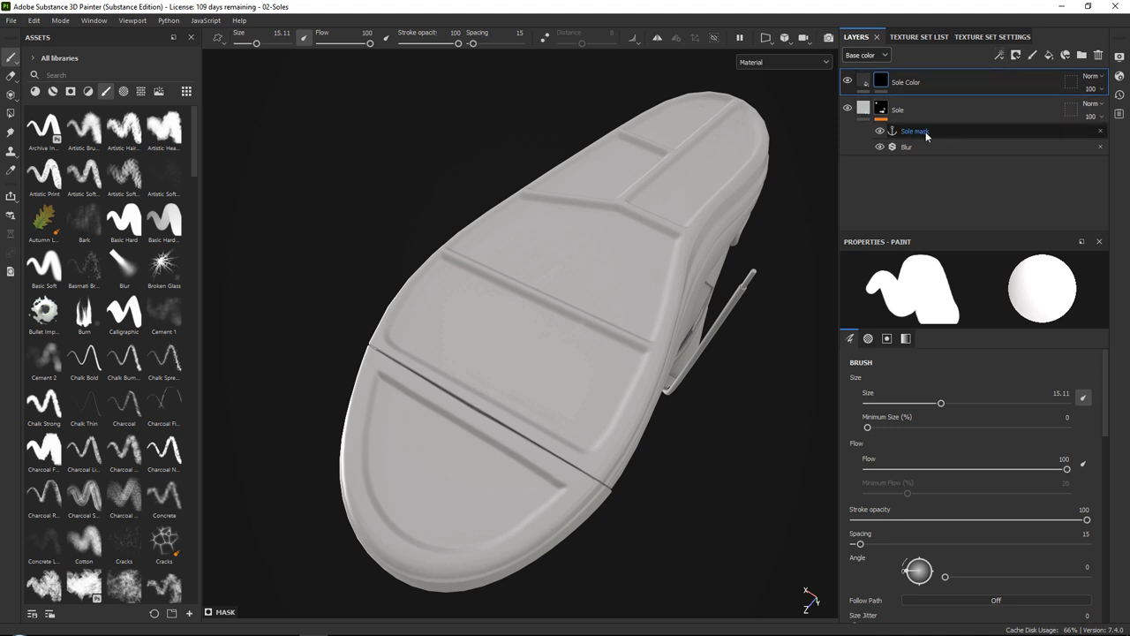
click(998, 56)
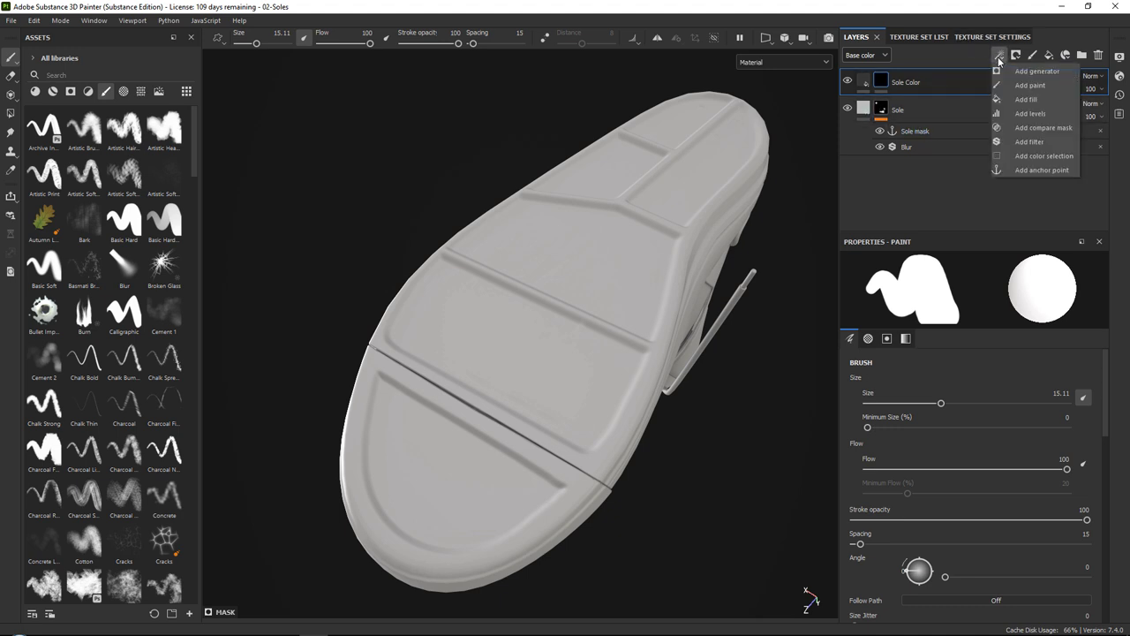
click(1011, 99)
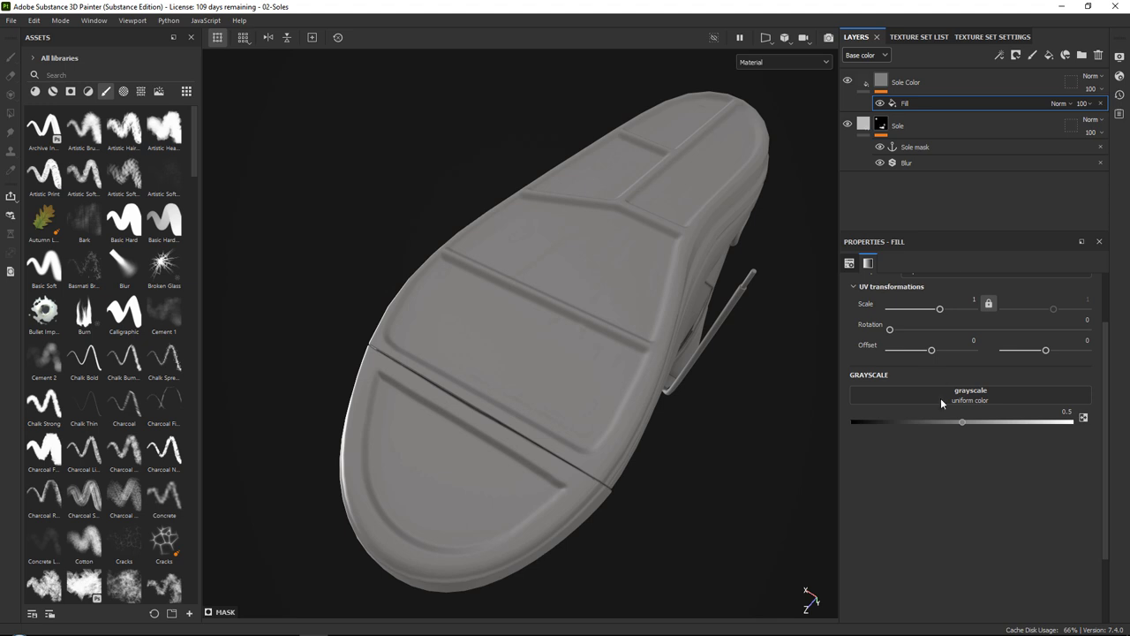
click(901, 395)
click(981, 406)
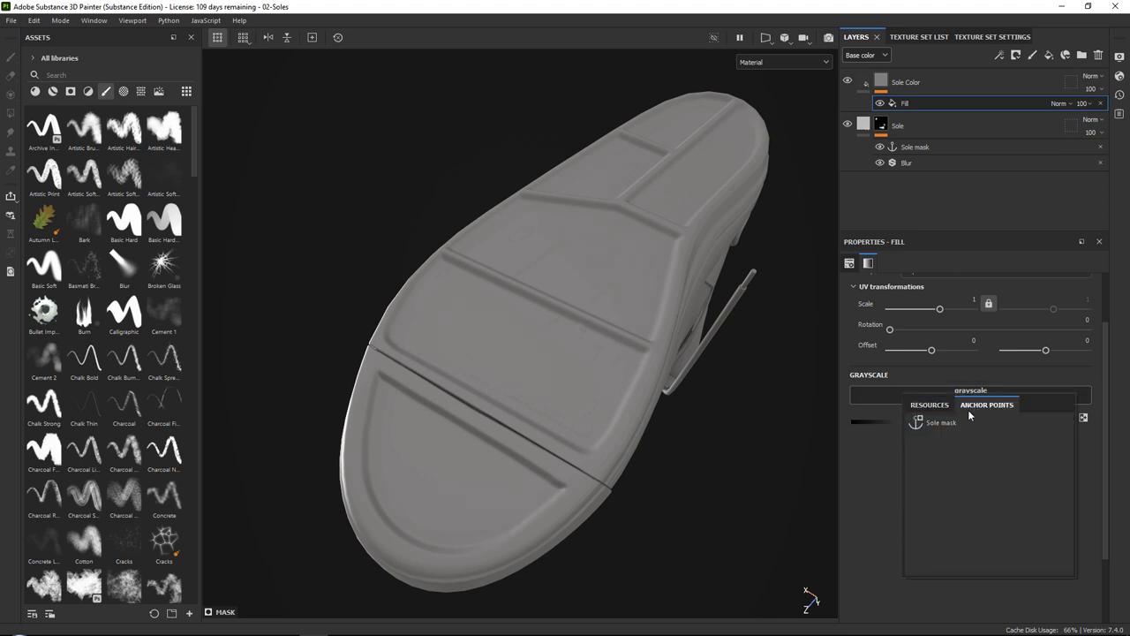
click(954, 424)
Sharpen the anchored mask fill with Levels, setting the input minimum to 0.556 and the input maximum to 0.842
alt+drag(680, 253, 637, 360)
alt+middle_drag(633, 345, 633, 363)
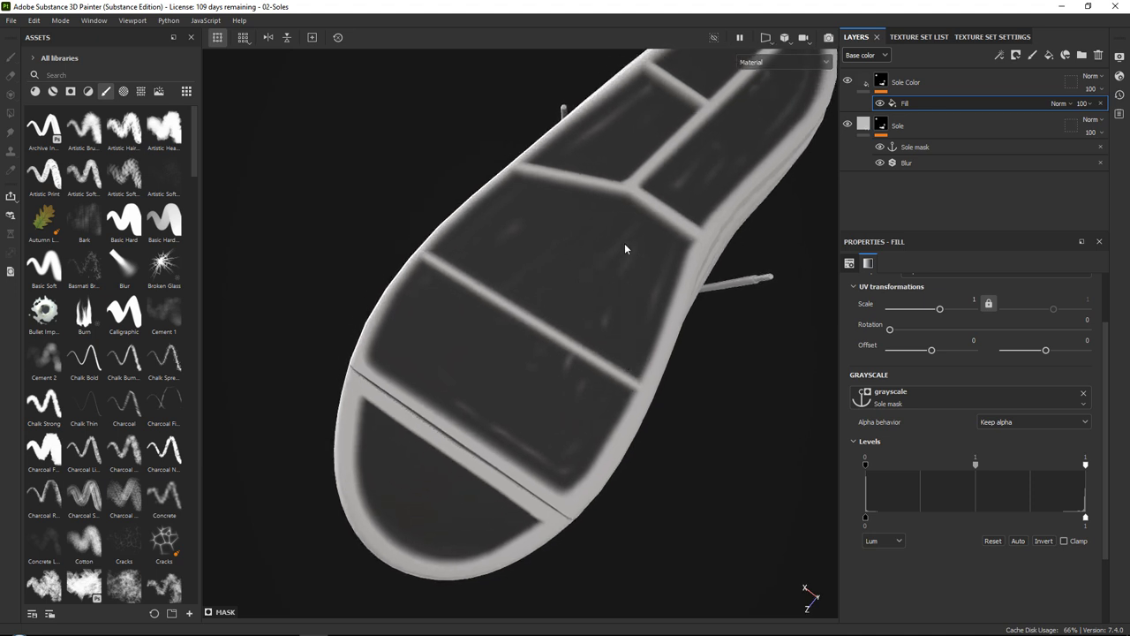
alt+drag(583, 293, 600, 256)
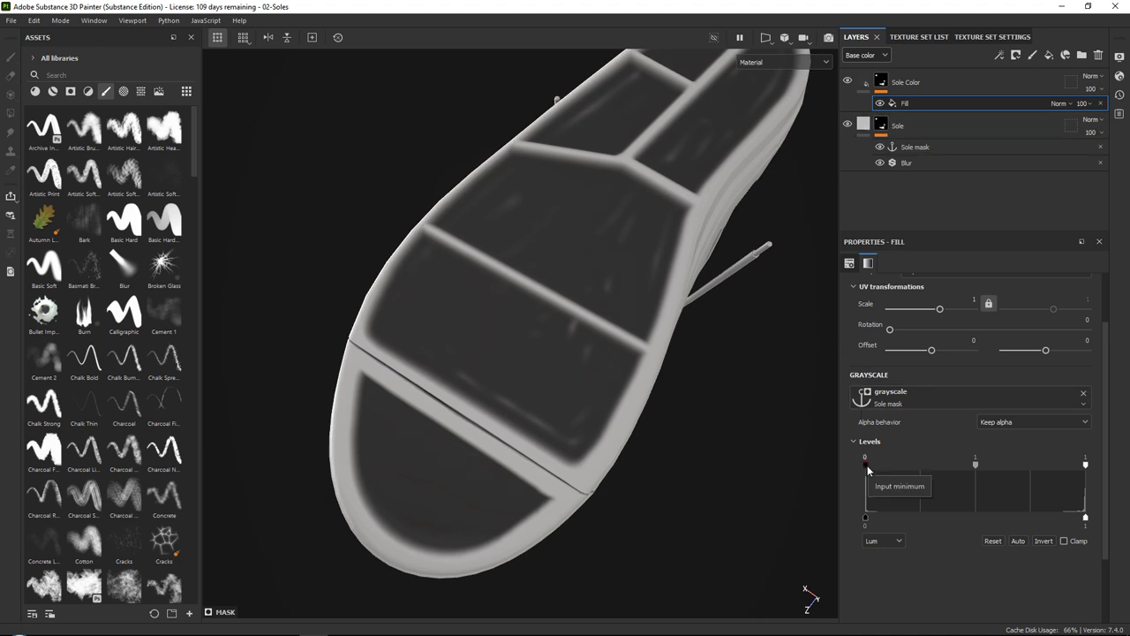
drag(867, 466, 984, 472)
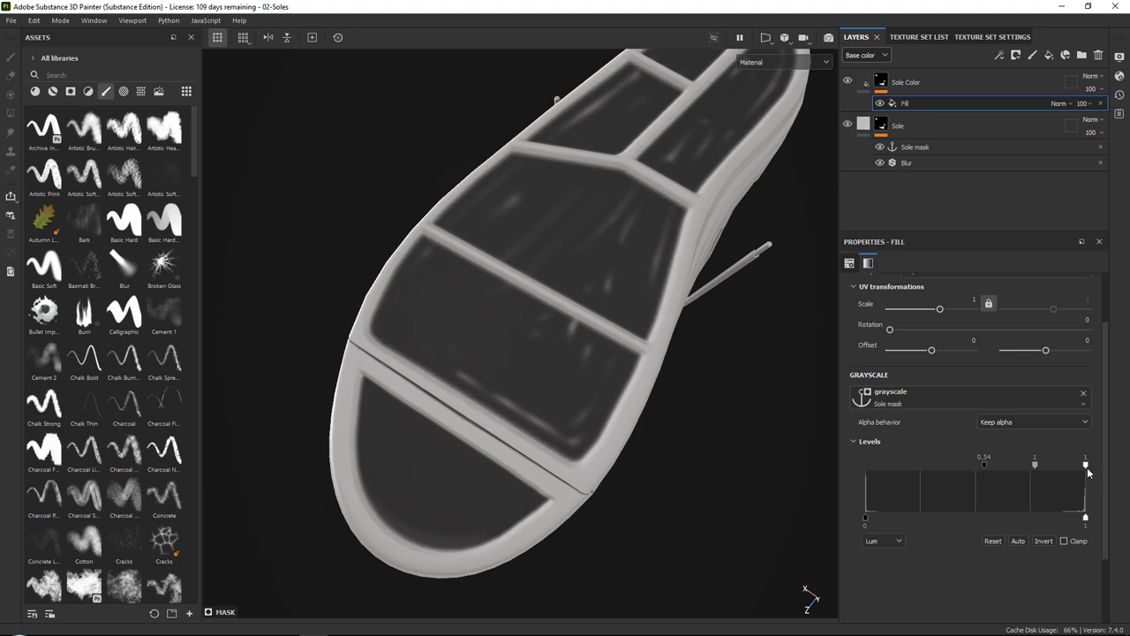
drag(1087, 473, 987, 463)
alt+drag(538, 274, 821, 459)
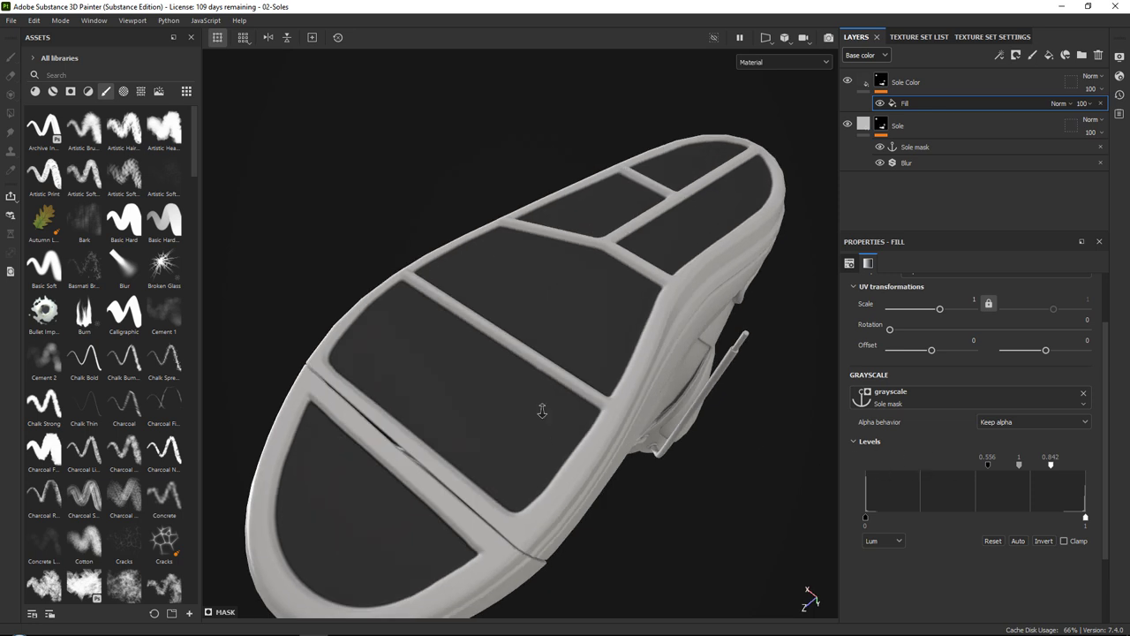
alt+drag(542, 404, 588, 327)
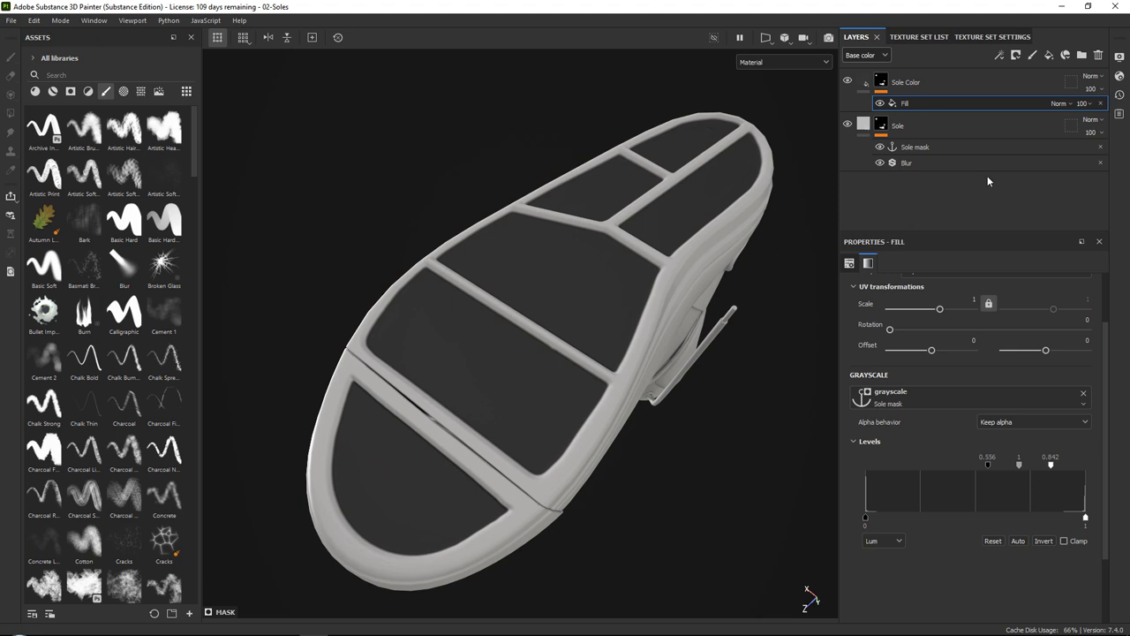
Create a fill layer above Sole Color and name it Pattern
click(1007, 87)
click(1049, 55)
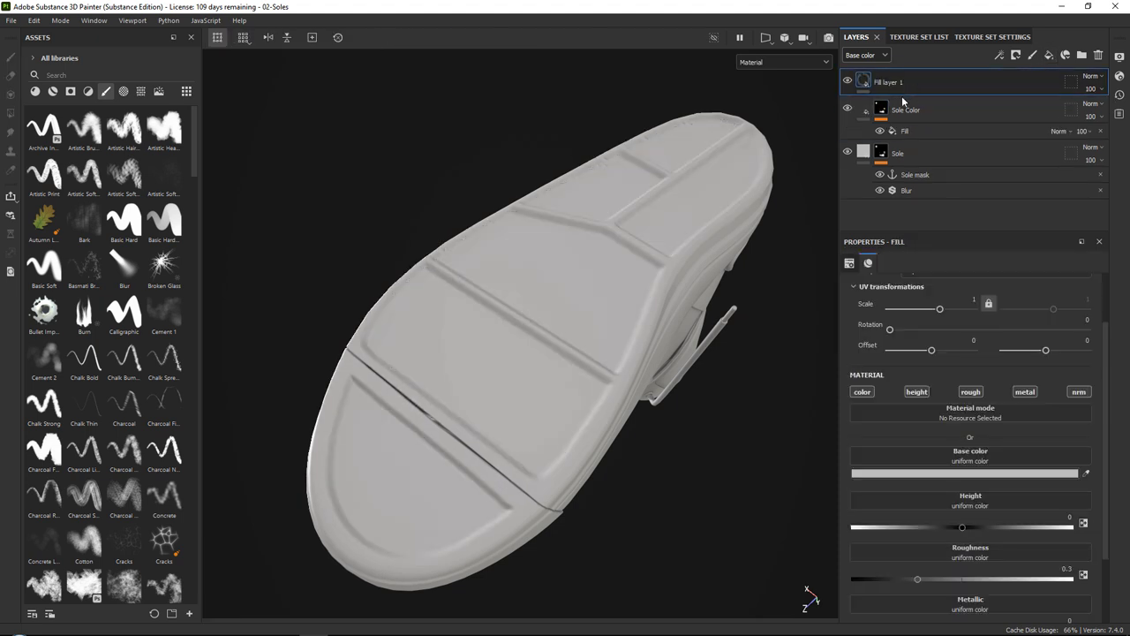
double_click(888, 83)
text(Pat)
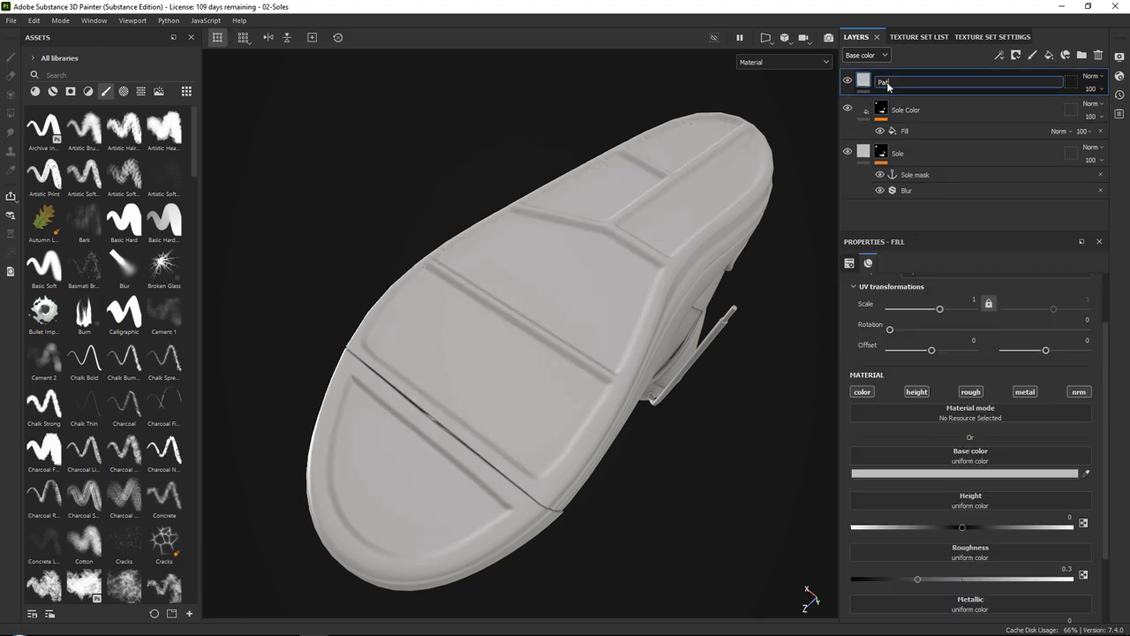
text(tern)
key(Return)
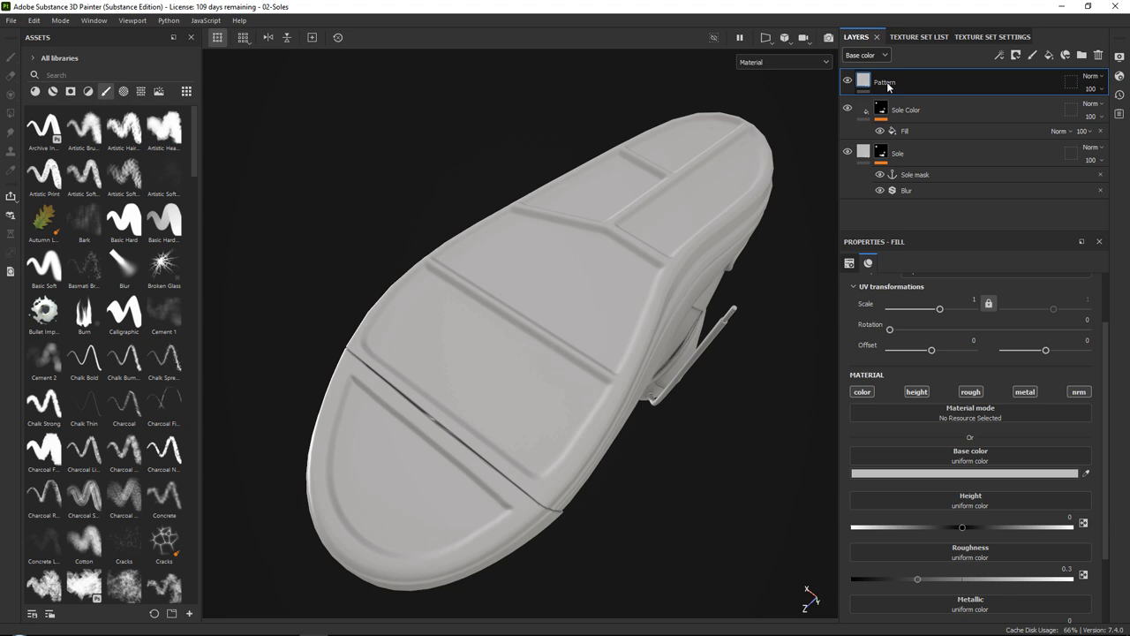
Turn off the roughness, metal and normal channels of the Pattern layer, keeping only color and height
click(971, 394)
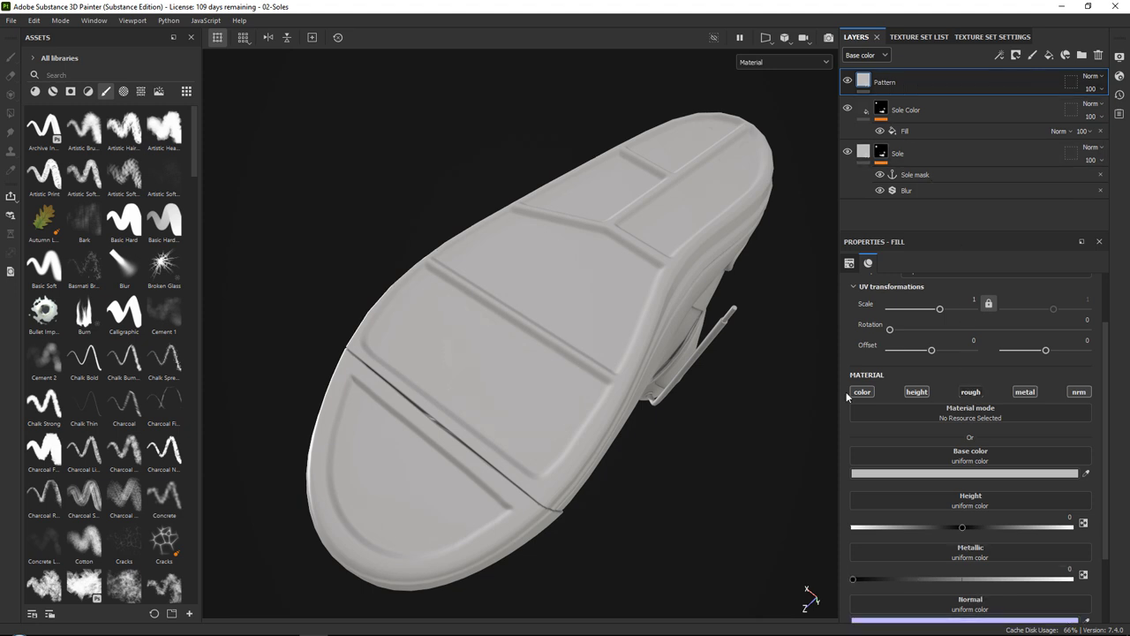
click(1024, 392)
click(1086, 393)
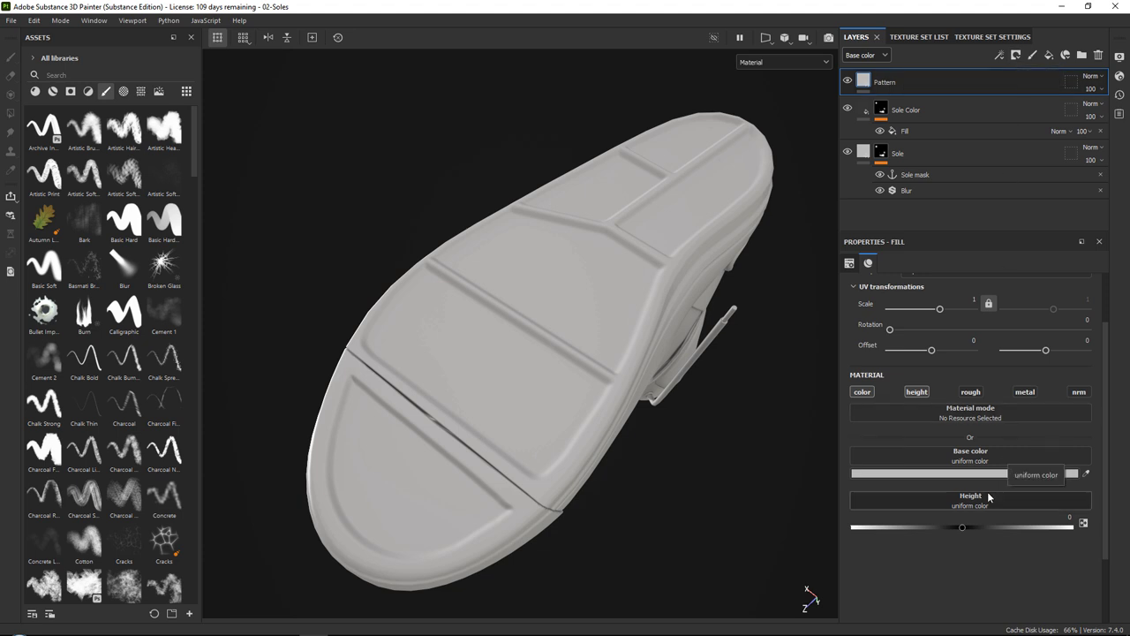
Set the Pattern layer's height to -0.4709 and add a black mask to the layer
drag(961, 529, 909, 528)
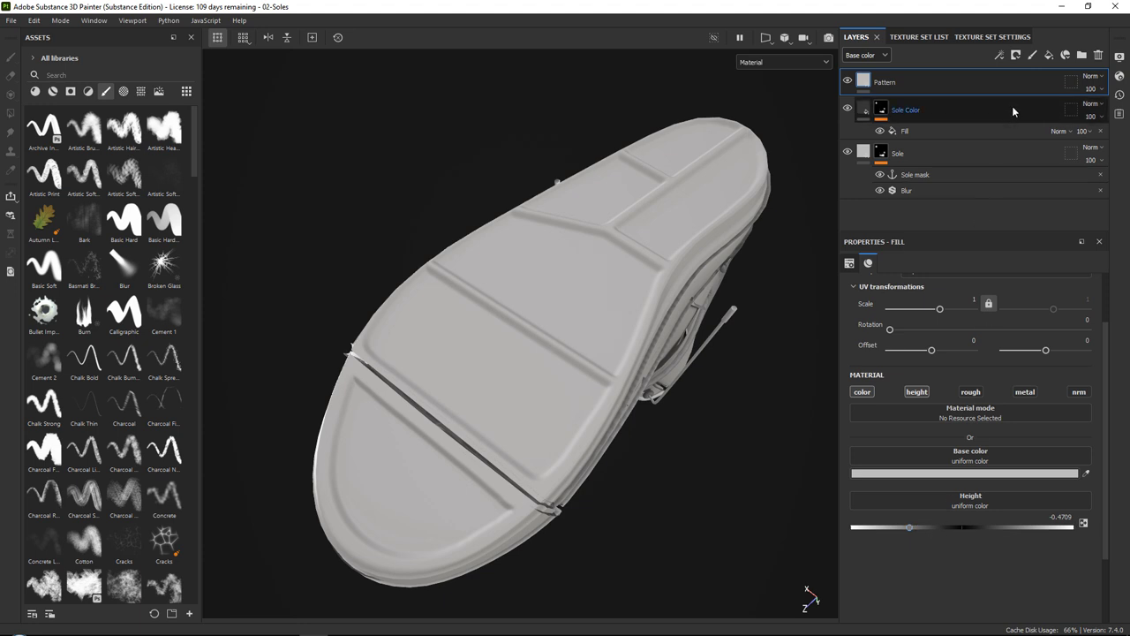
click(1015, 55)
click(1025, 86)
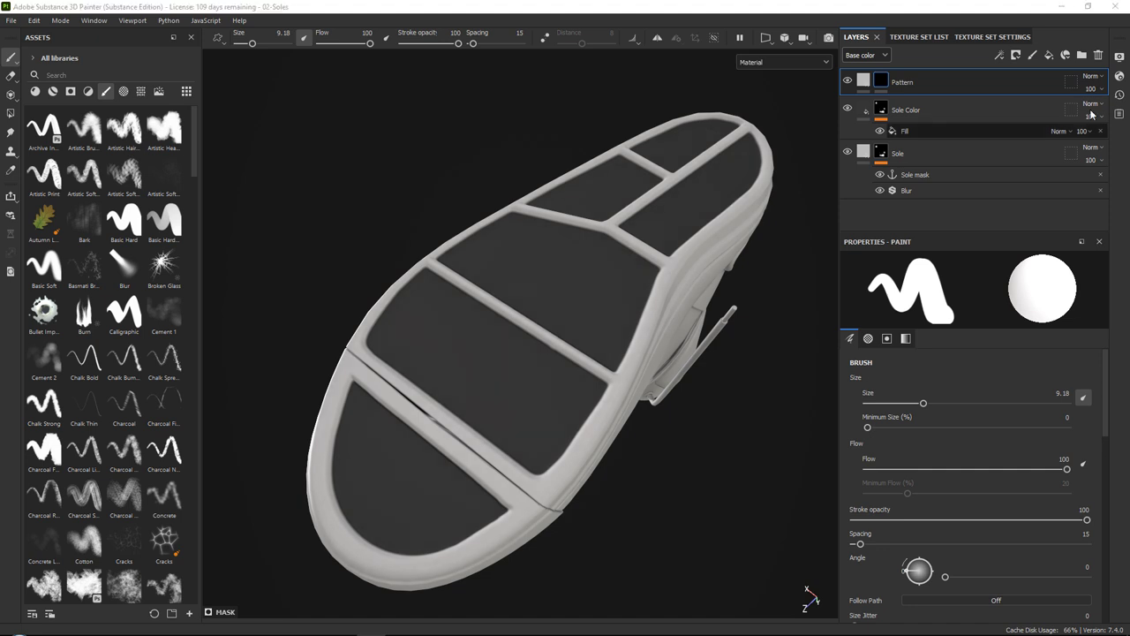
Set the Pattern layer's height channel blend mode to Lighten (Max)
click(877, 54)
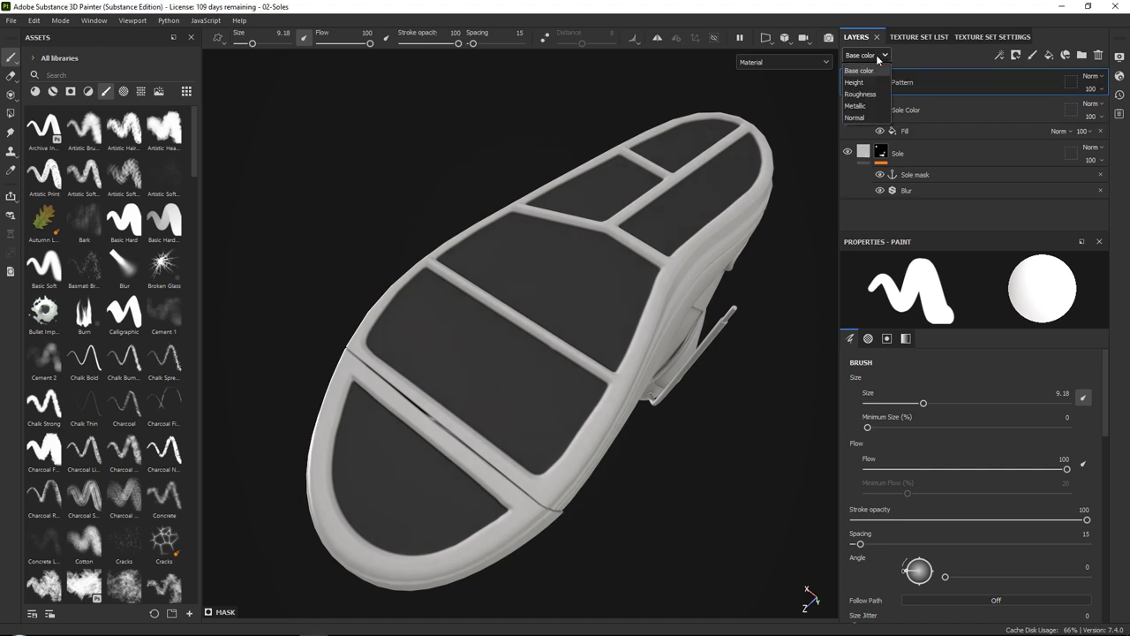
click(872, 84)
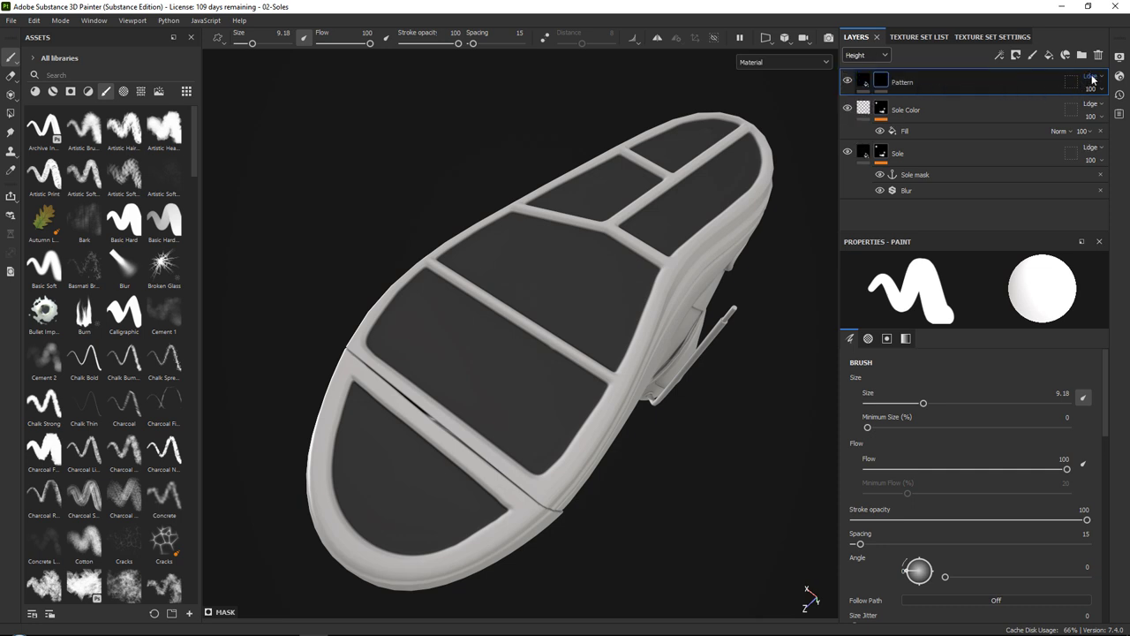
click(1092, 78)
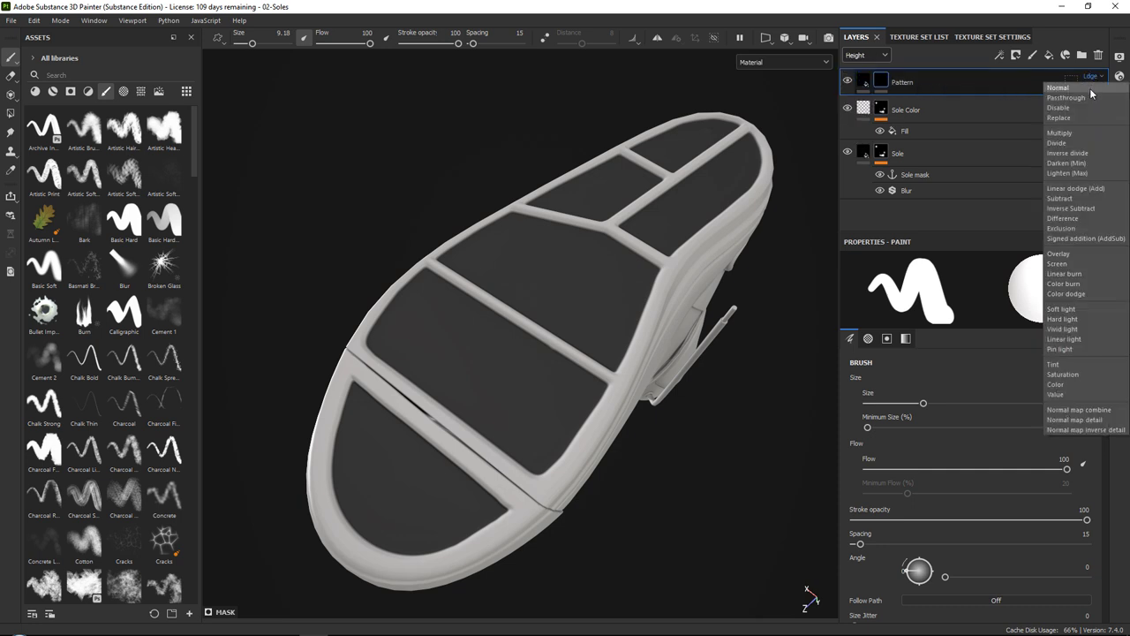
click(1081, 174)
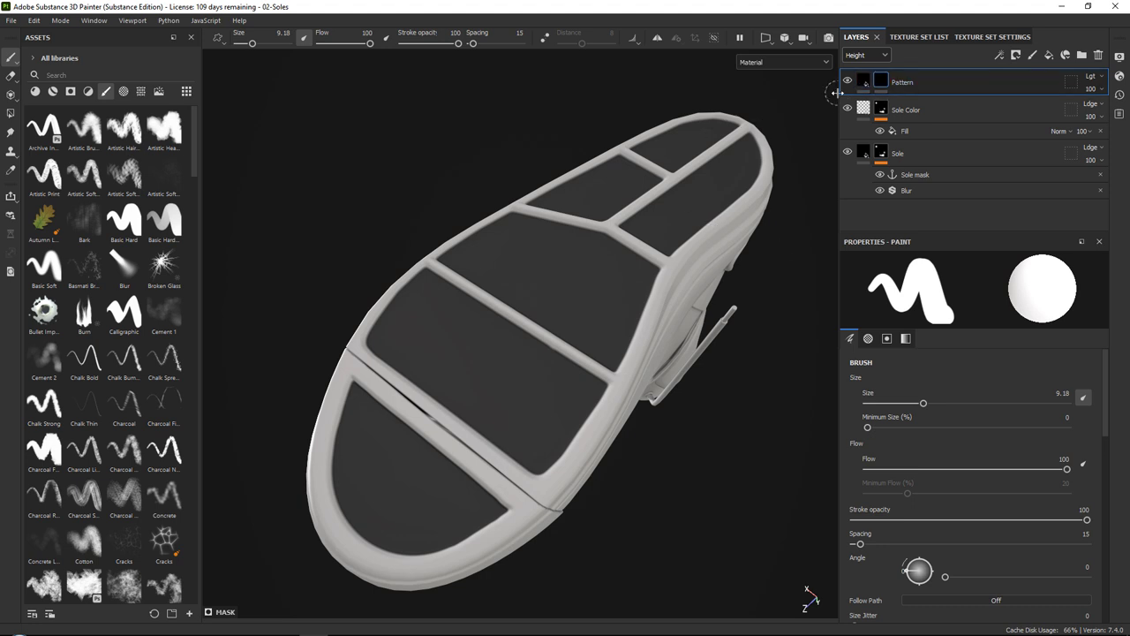
Add a fill to the Pattern layer's mask and assign the Fabric Diamond Alternate texture as its grayscale
click(999, 55)
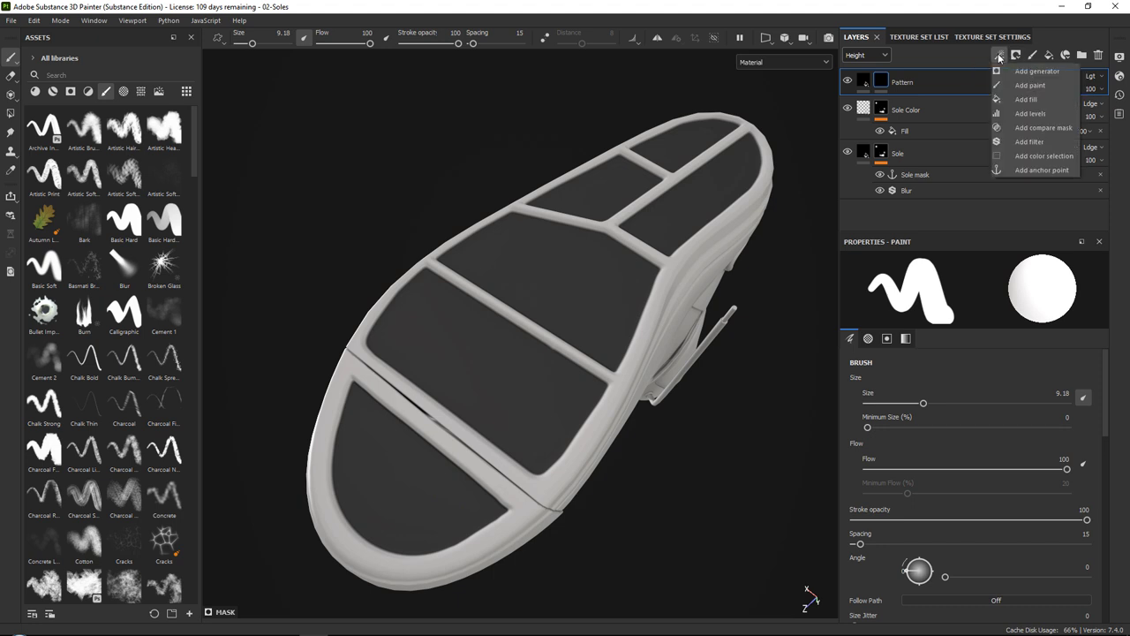
click(1015, 100)
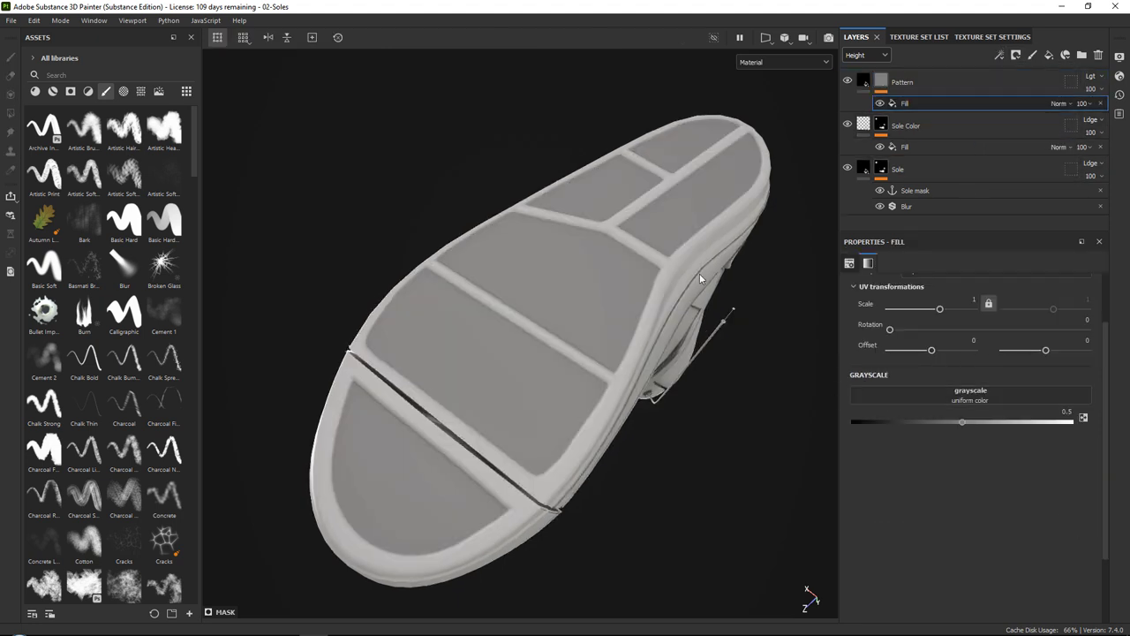
click(141, 90)
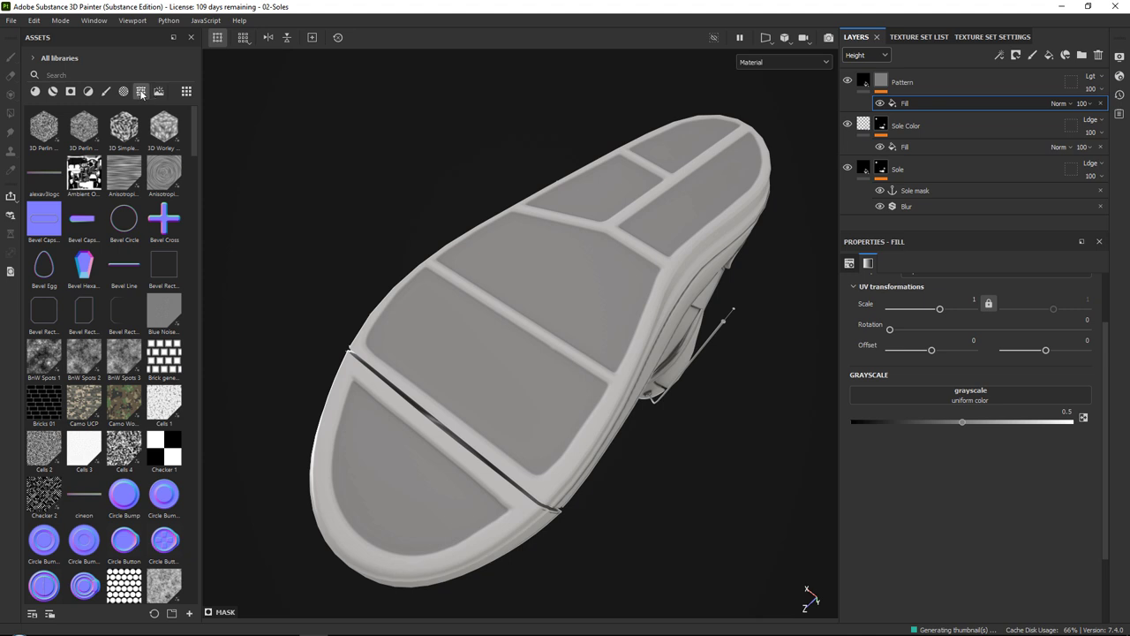
drag(195, 117, 196, 196)
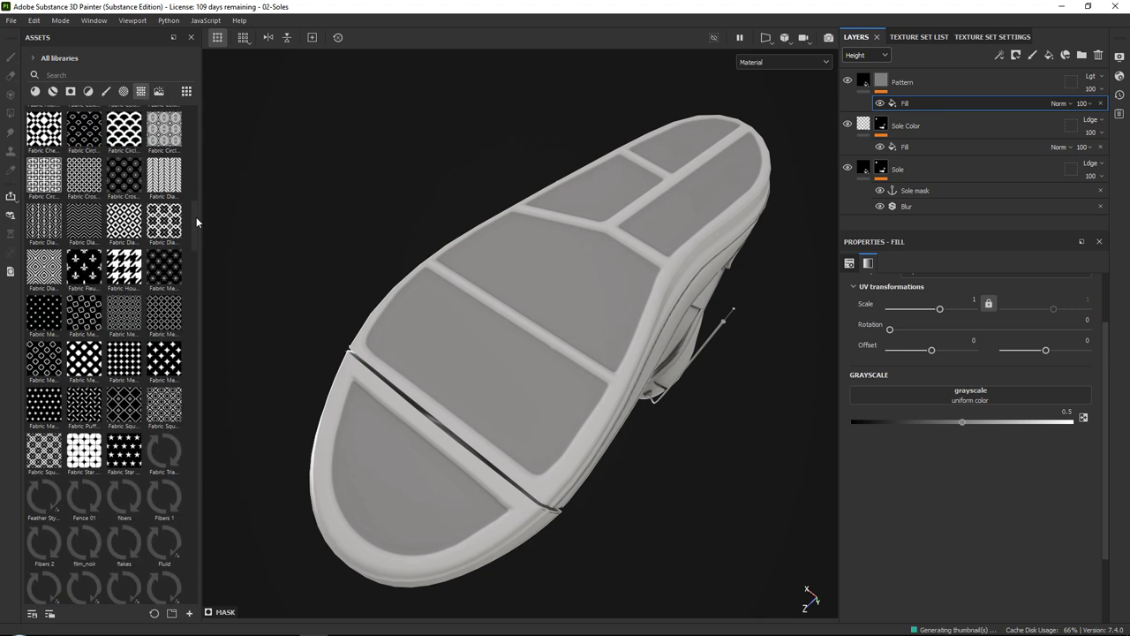
mouse_move(196, 216)
mouse_down()
mouse_move(196, 236)
mouse_move(197, 203)
mouse_up()
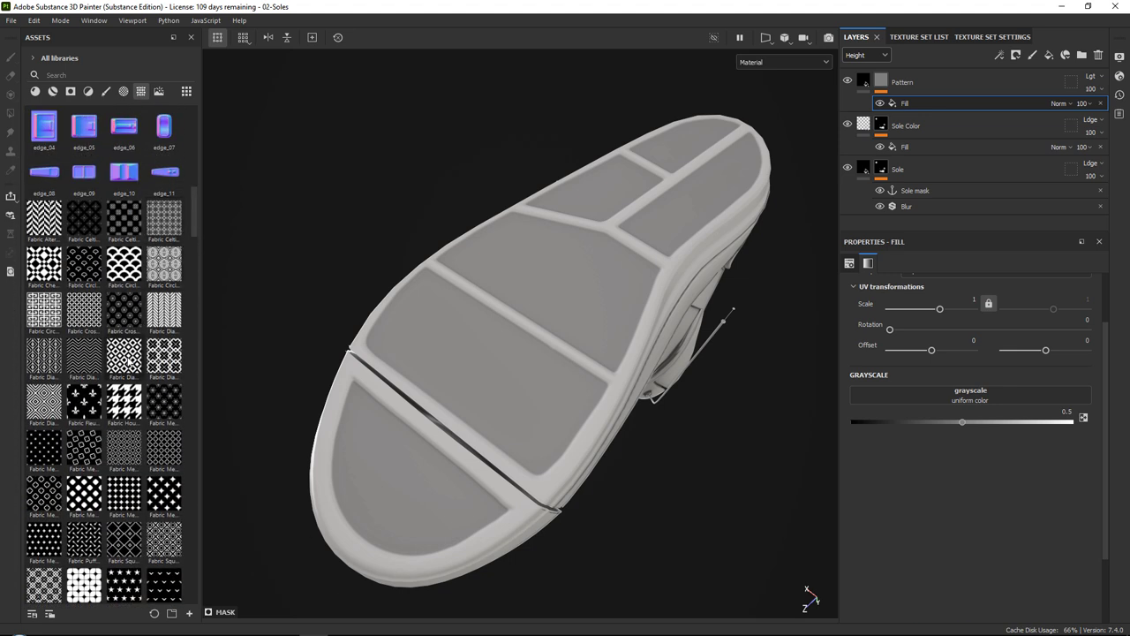
mouse_move(129, 360)
drag(128, 359, 921, 397)
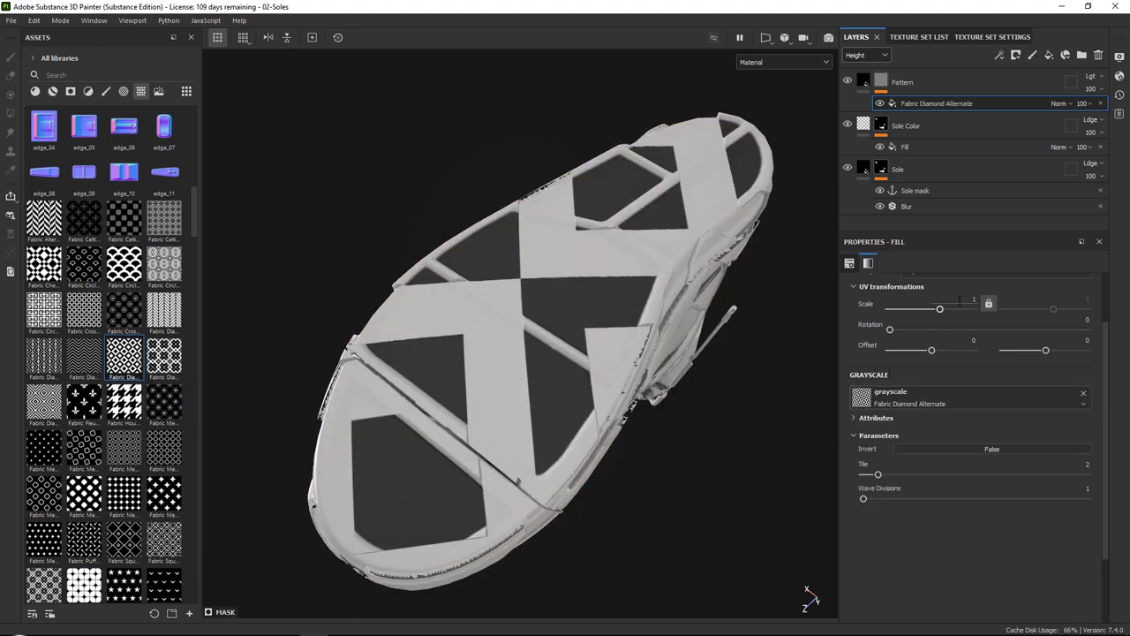
Set the diamond pattern fill's UV scale to 10 and the Pattern layer's height to -0.1270
text(10)
key(Return)
alt+drag(526, 337, 465, 381)
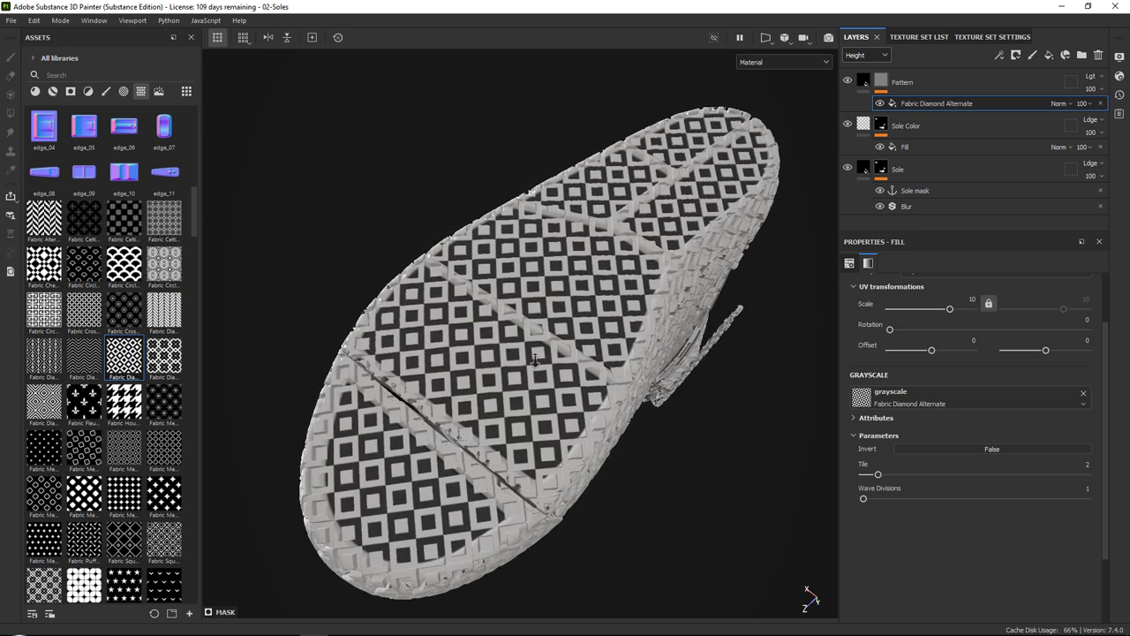
scroll(512, 355, up, 5)
alt+drag(572, 460, 597, 379)
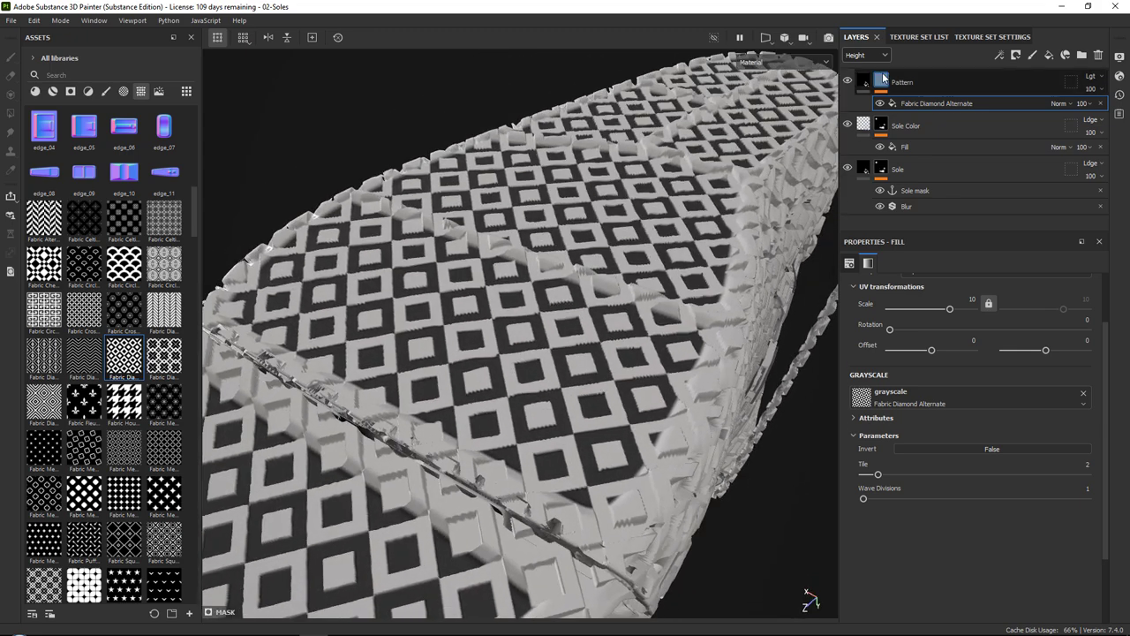
click(862, 81)
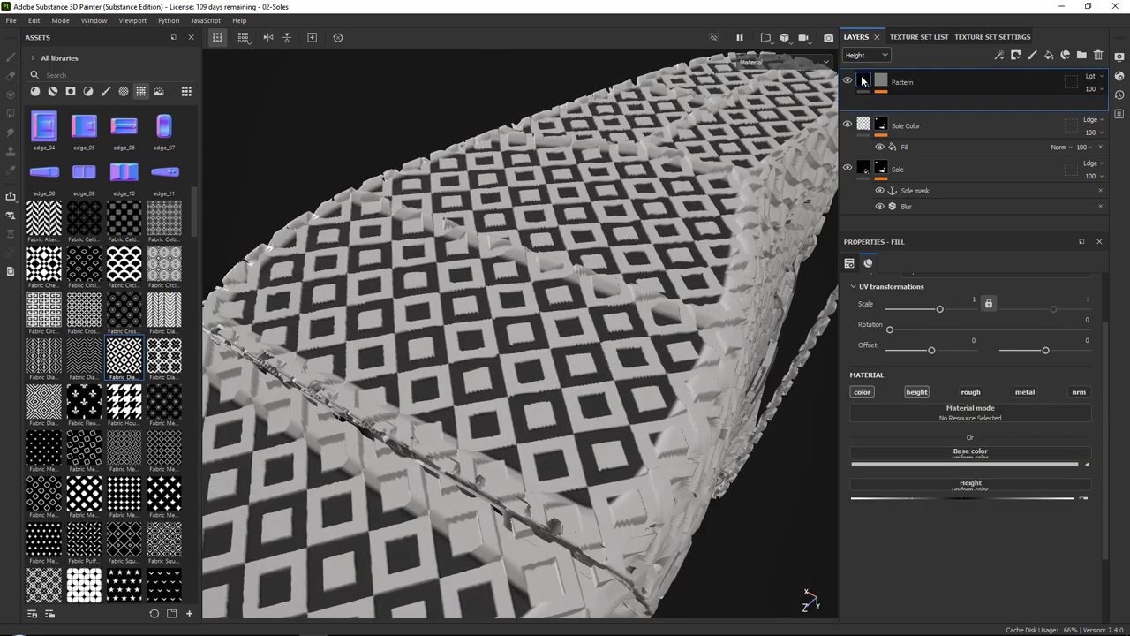
drag(914, 529, 947, 532)
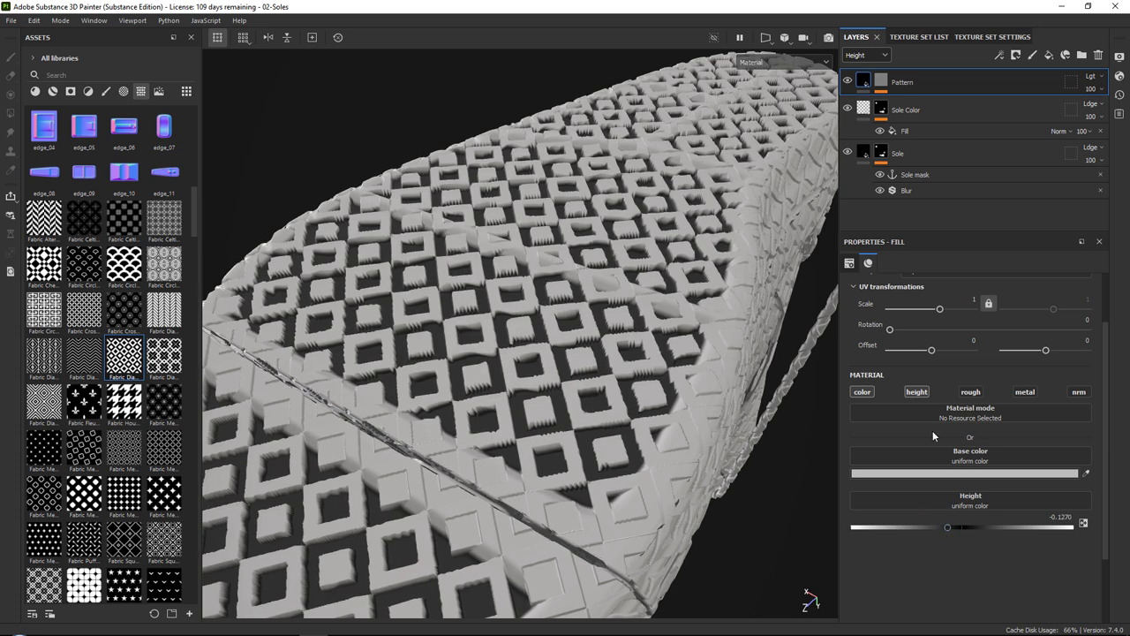
Add a Blur filter above the Fabric Diamond Alternate fill in the Pattern layer's mask
click(882, 81)
click(947, 105)
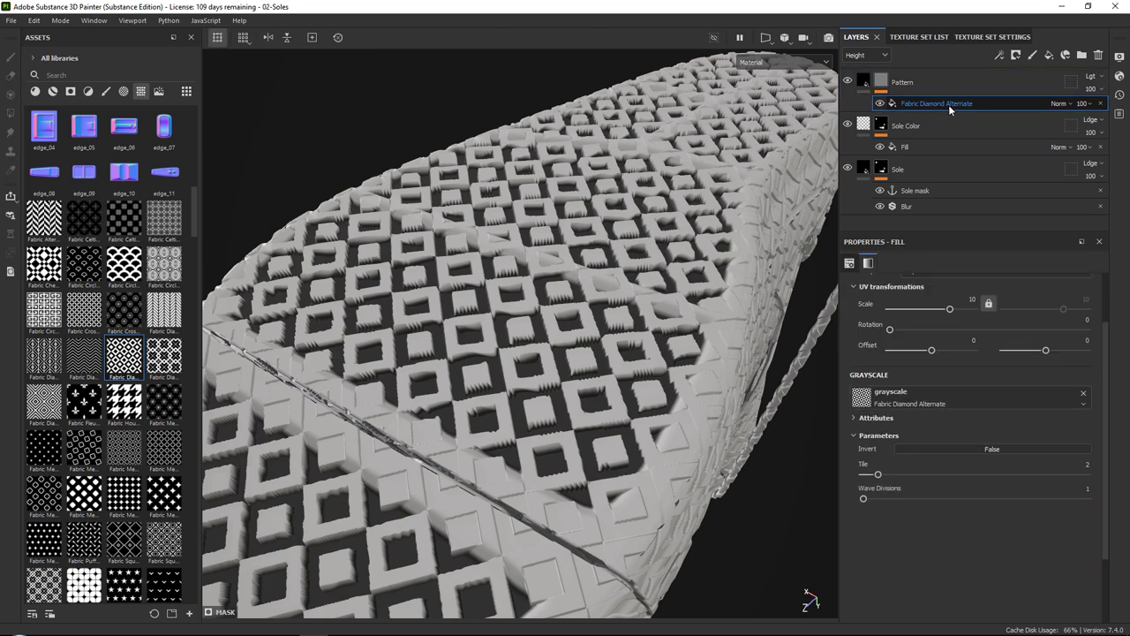
click(999, 56)
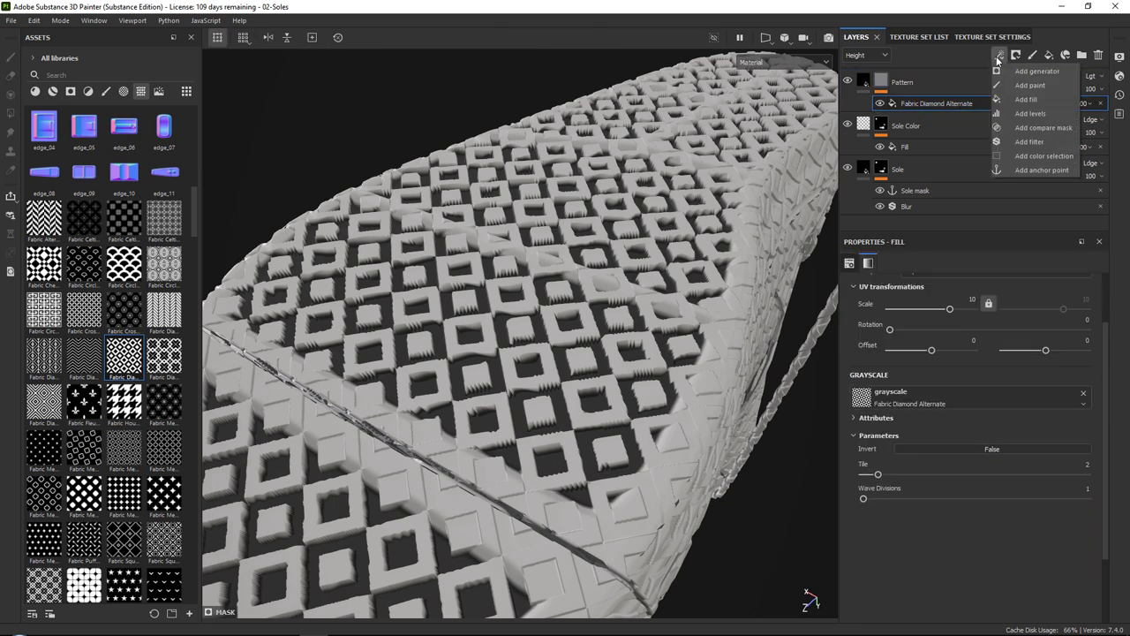
click(1026, 143)
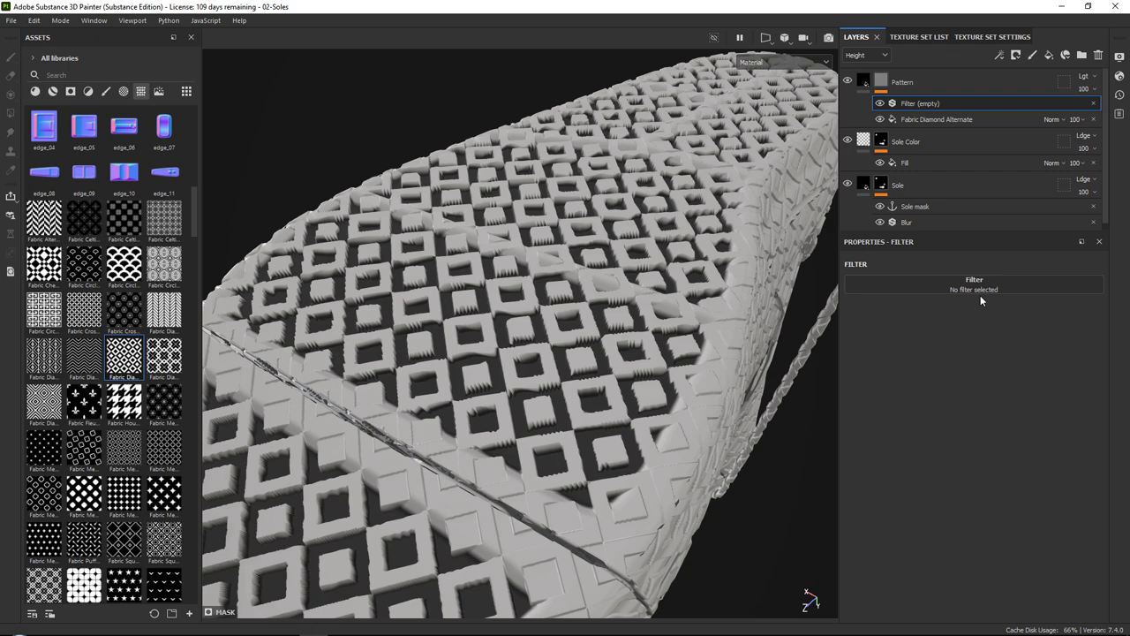
click(976, 288)
click(1070, 327)
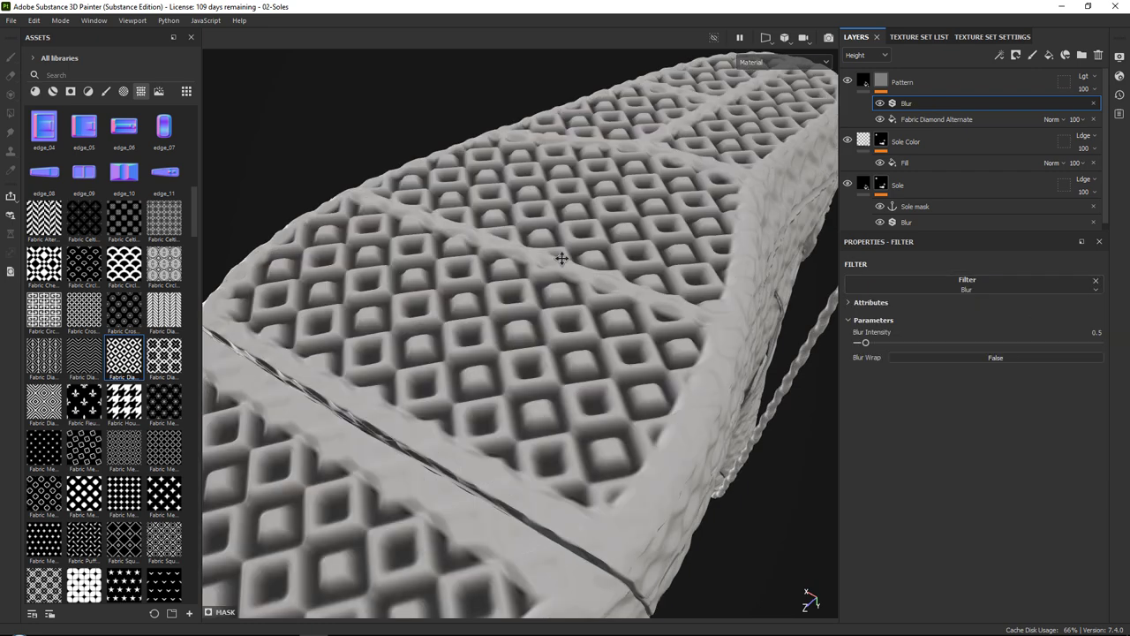
Set the Pattern mask's blur intensity to 0.23 and check the pattern on the sole and shoe side
alt+drag(560, 255, 770, 349)
drag(865, 345, 860, 344)
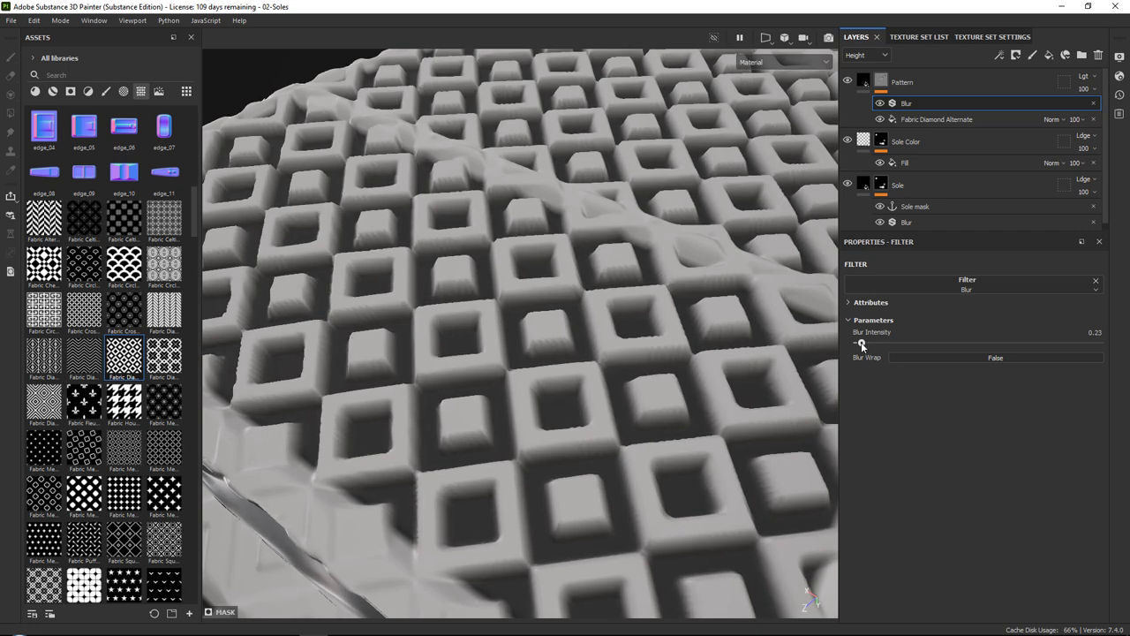
alt+drag(636, 404, 700, 355)
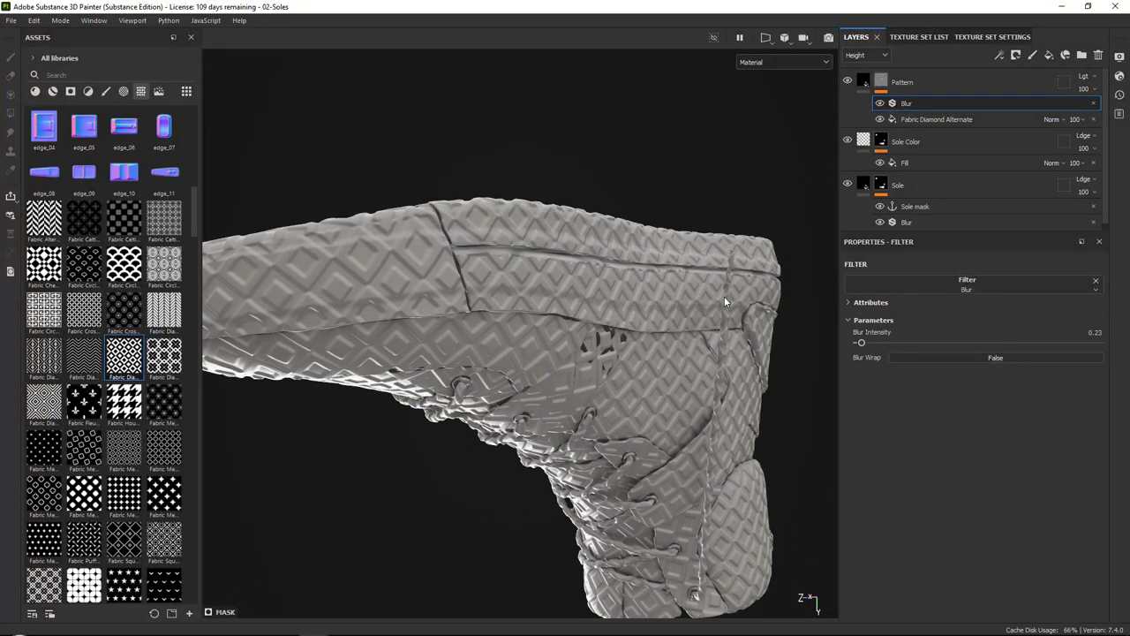
alt+drag(533, 272, 463, 209)
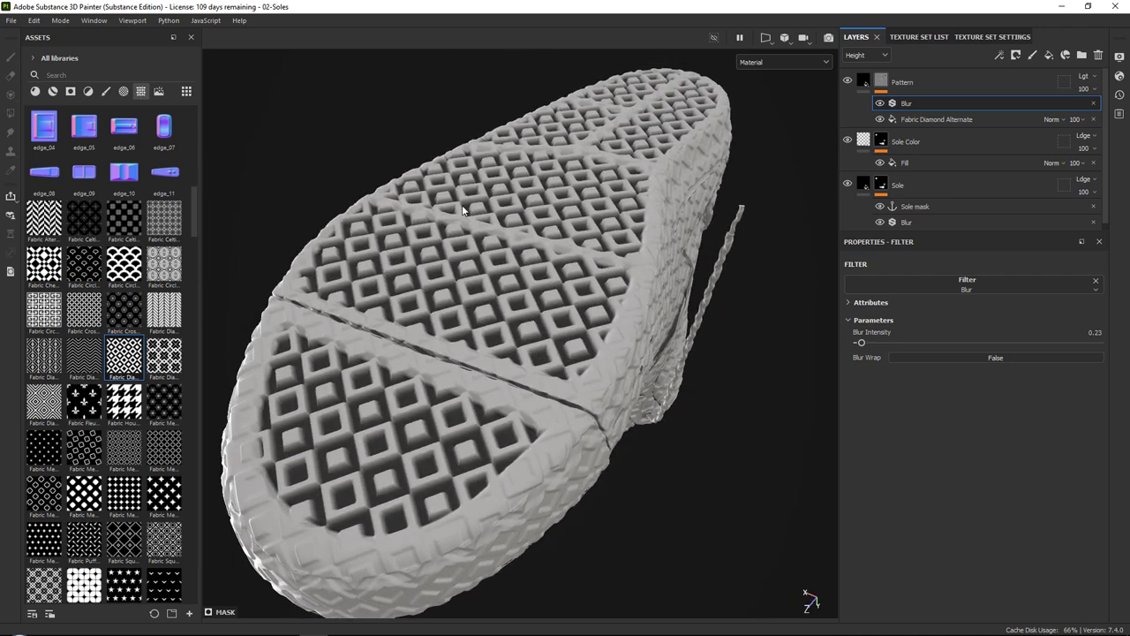
scroll(493, 240, down, 5)
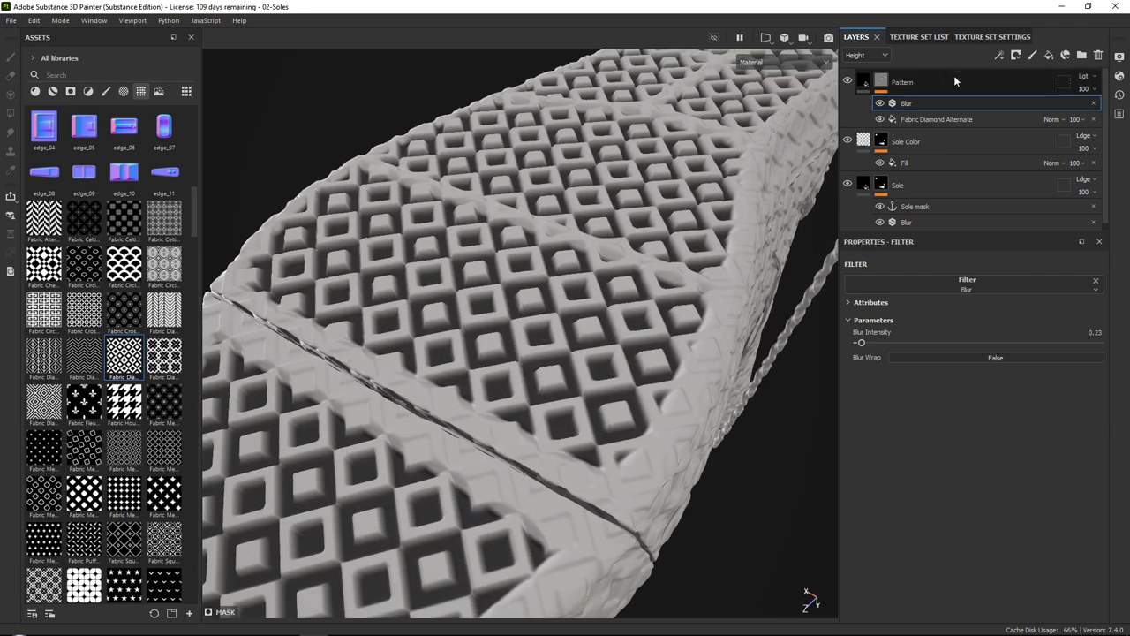
Add a fill above the Blur in the Pattern mask, link it to the Sole mask anchor point and set its blending to Multiply
click(998, 55)
click(1024, 100)
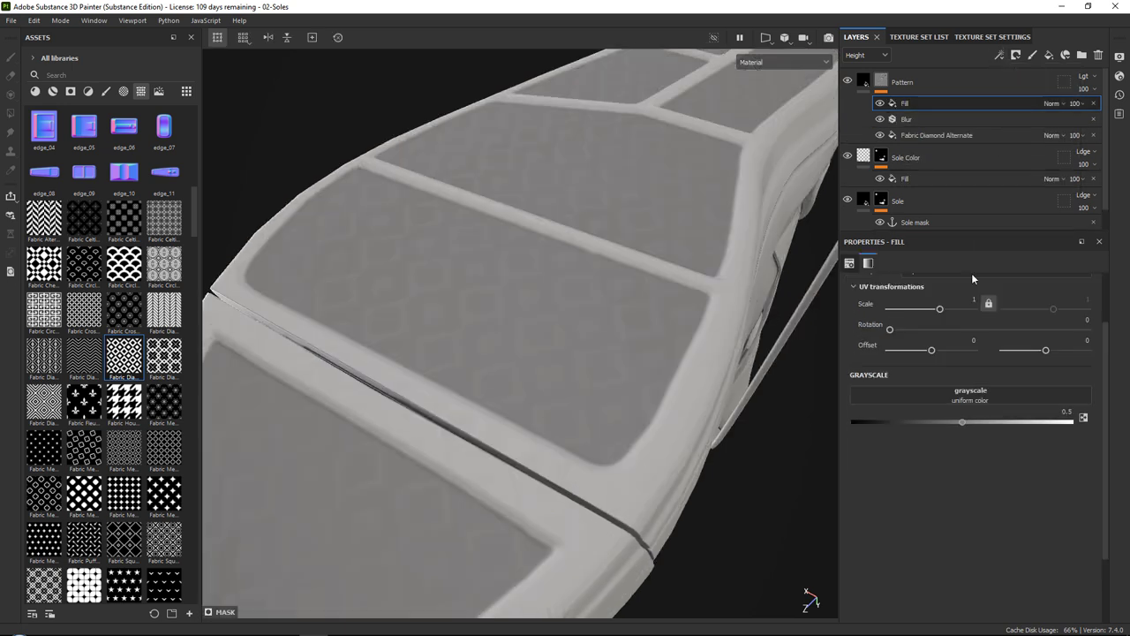
click(971, 395)
click(1035, 406)
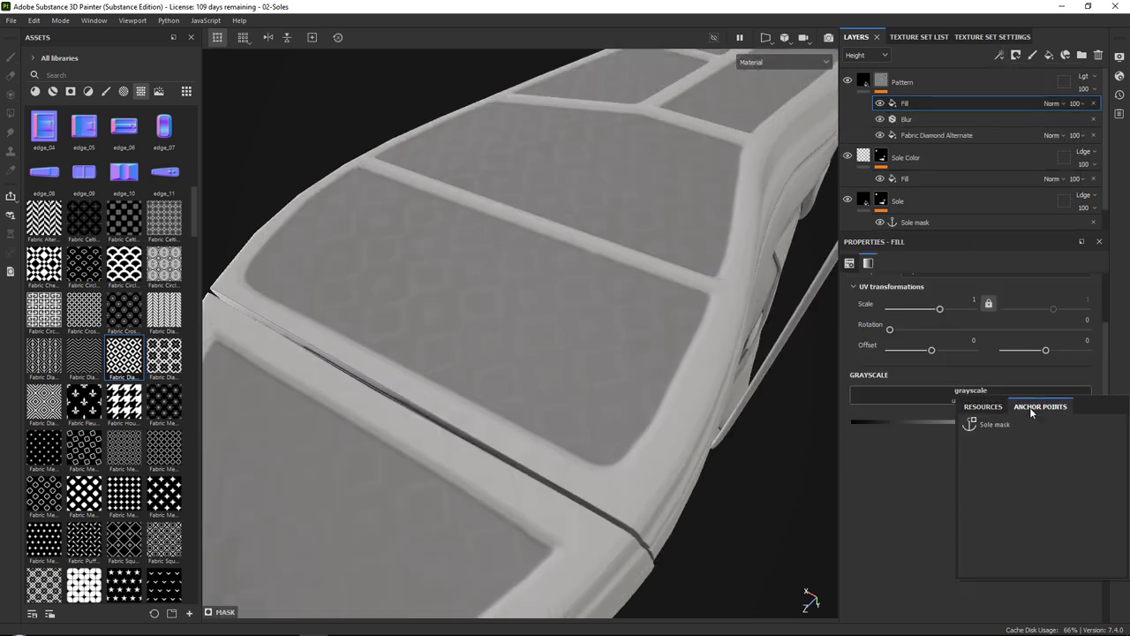
click(994, 424)
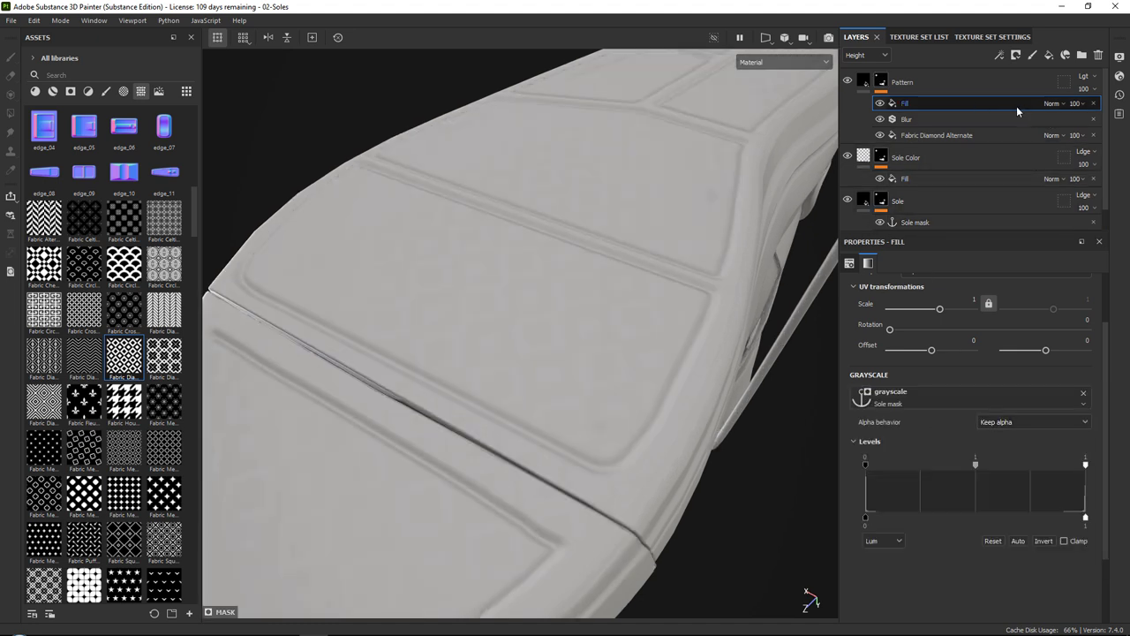
click(1056, 104)
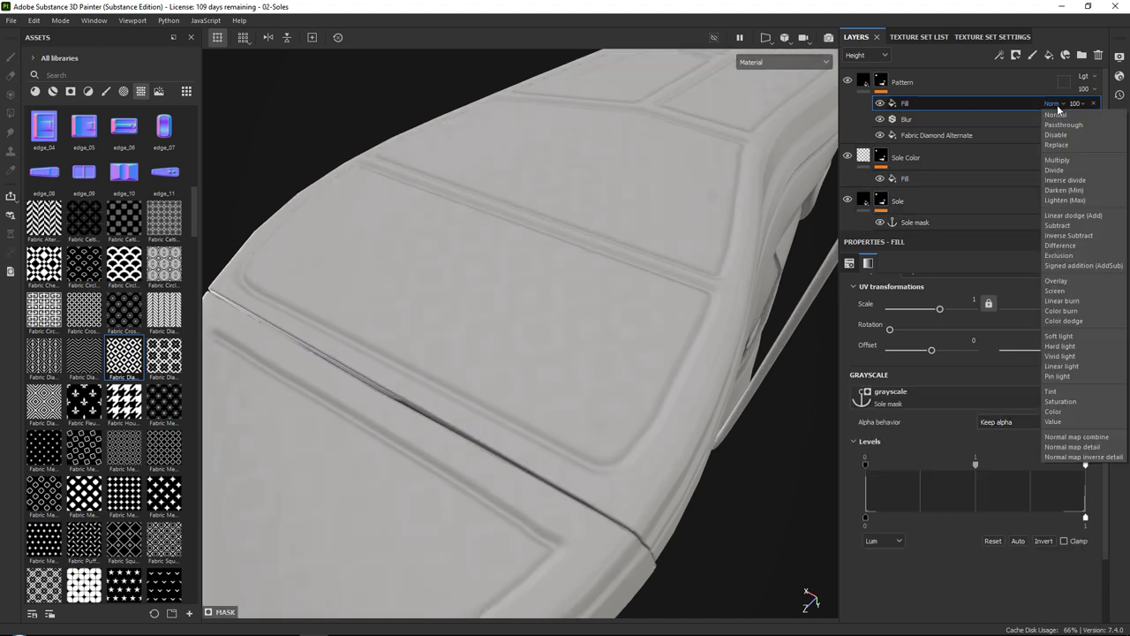
click(1069, 161)
Adjust the anchored fill's Levels, setting the input minimum to 0.457 and the input maximum to 0.987
alt+drag(782, 205, 629, 290)
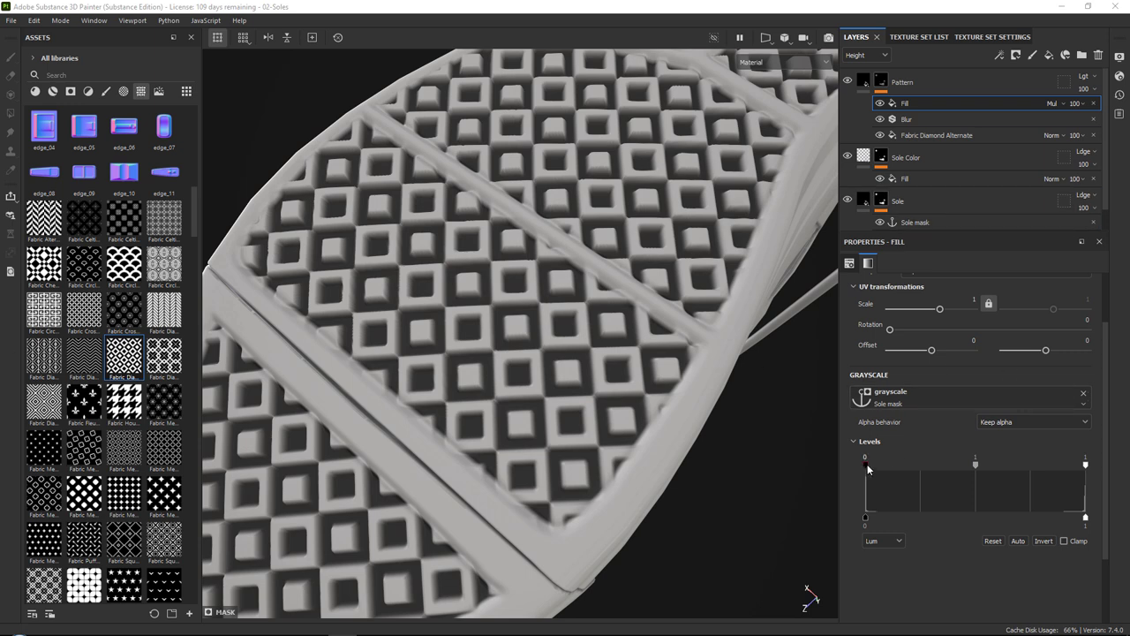
drag(865, 463, 895, 464)
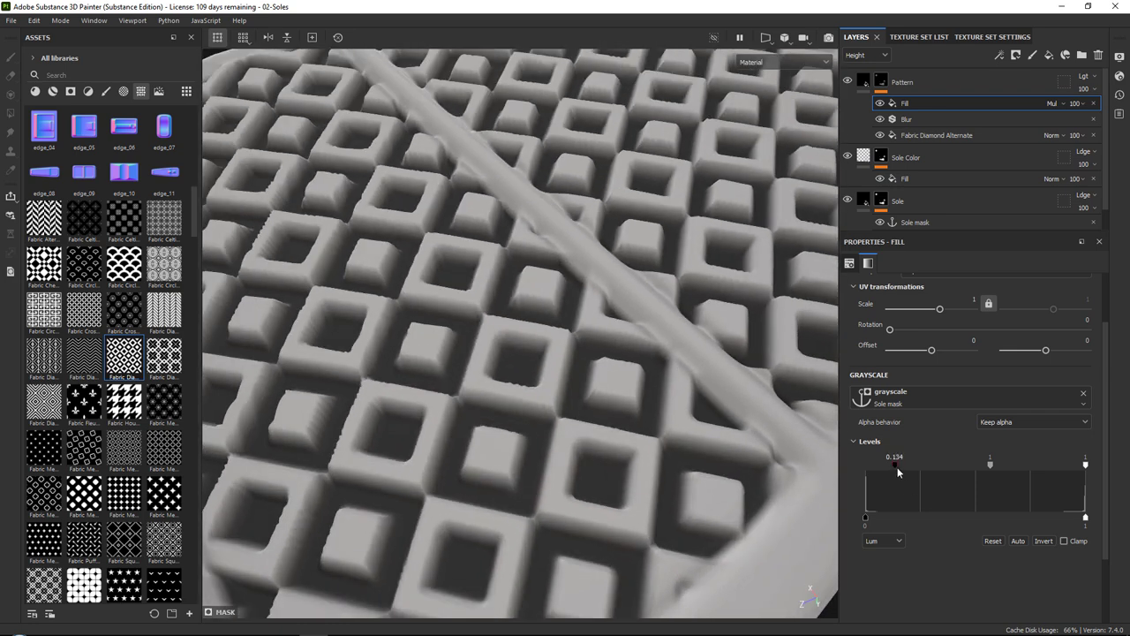
drag(895, 464, 967, 462)
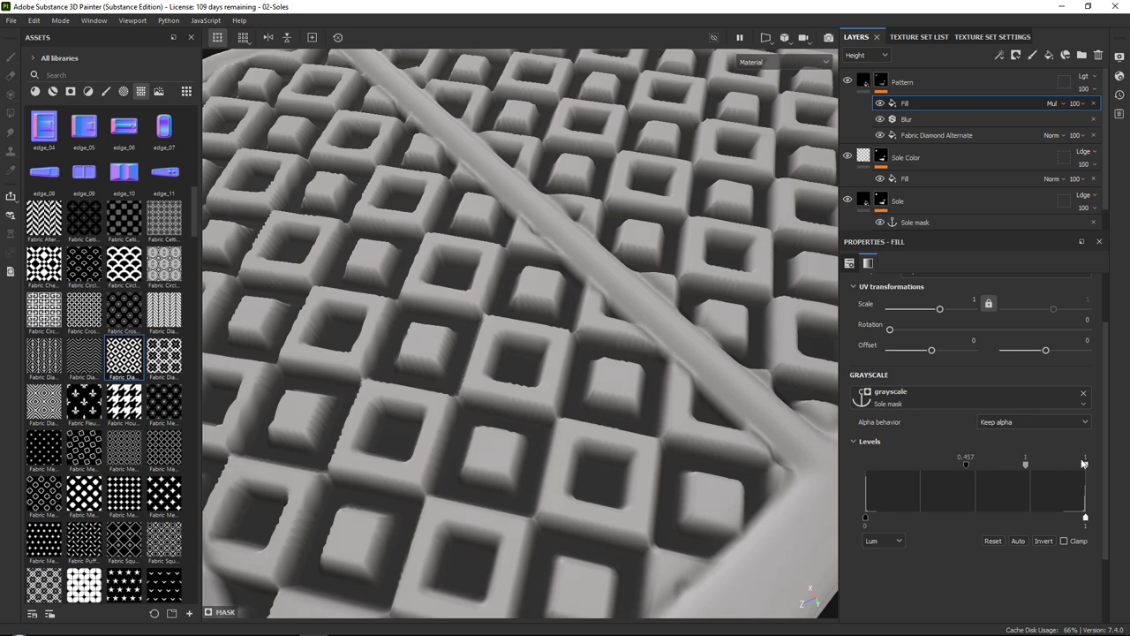
drag(1085, 469, 1084, 473)
scroll(548, 431, down, 5)
alt+drag(549, 431, 836, 155)
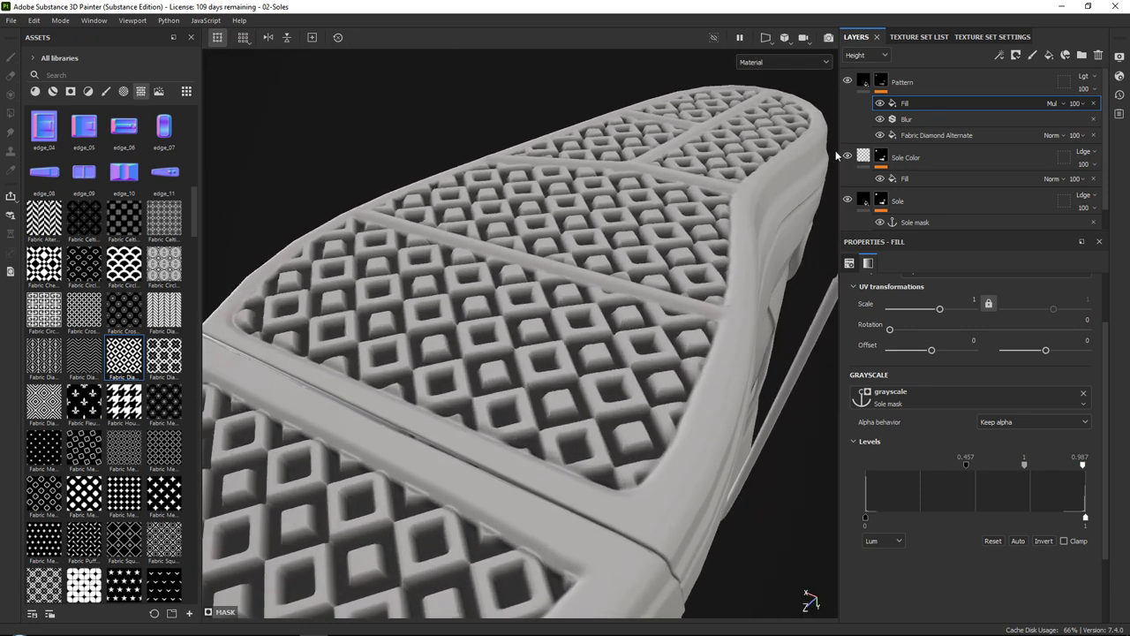
Set the Pattern mask's blur intensity to 0.27 and the Pattern layer's height to -0.2593
click(921, 118)
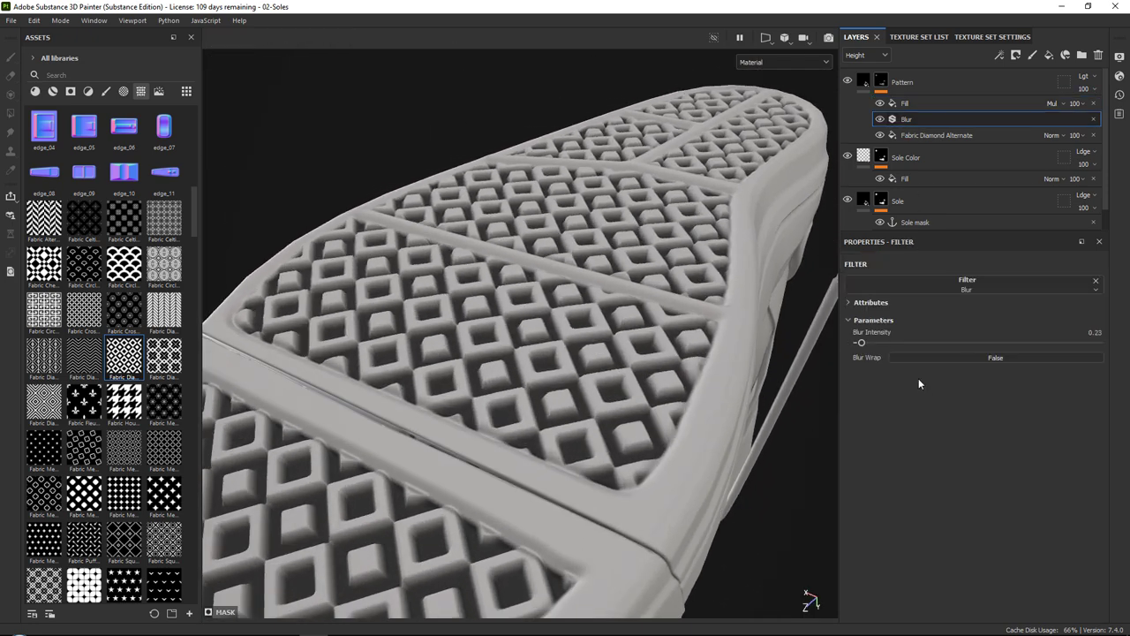
drag(863, 345, 863, 345)
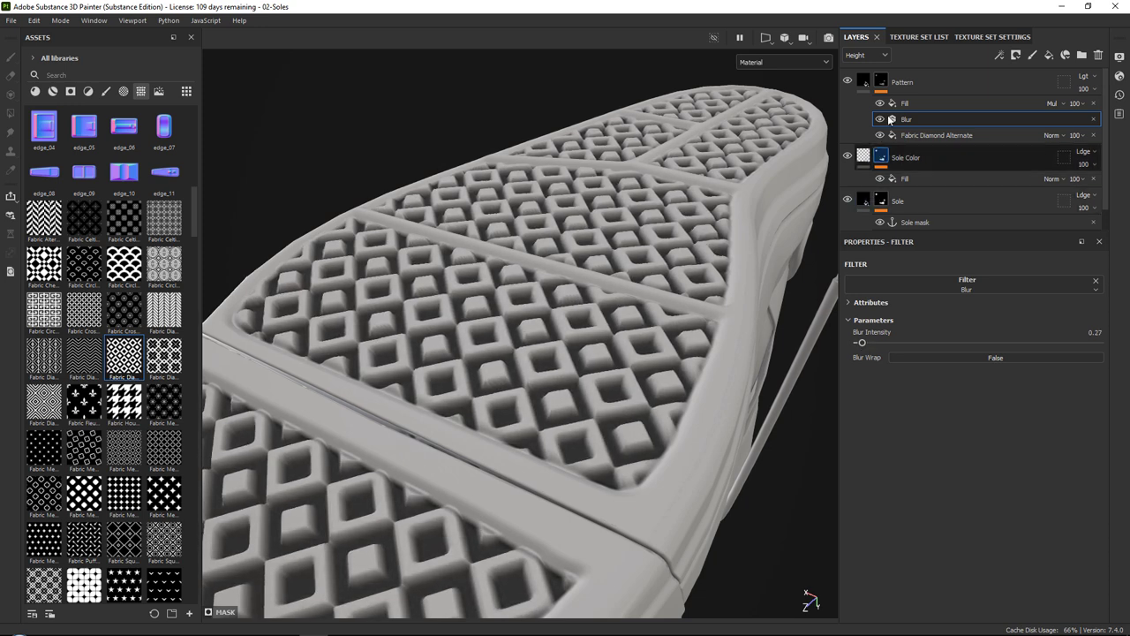
click(864, 81)
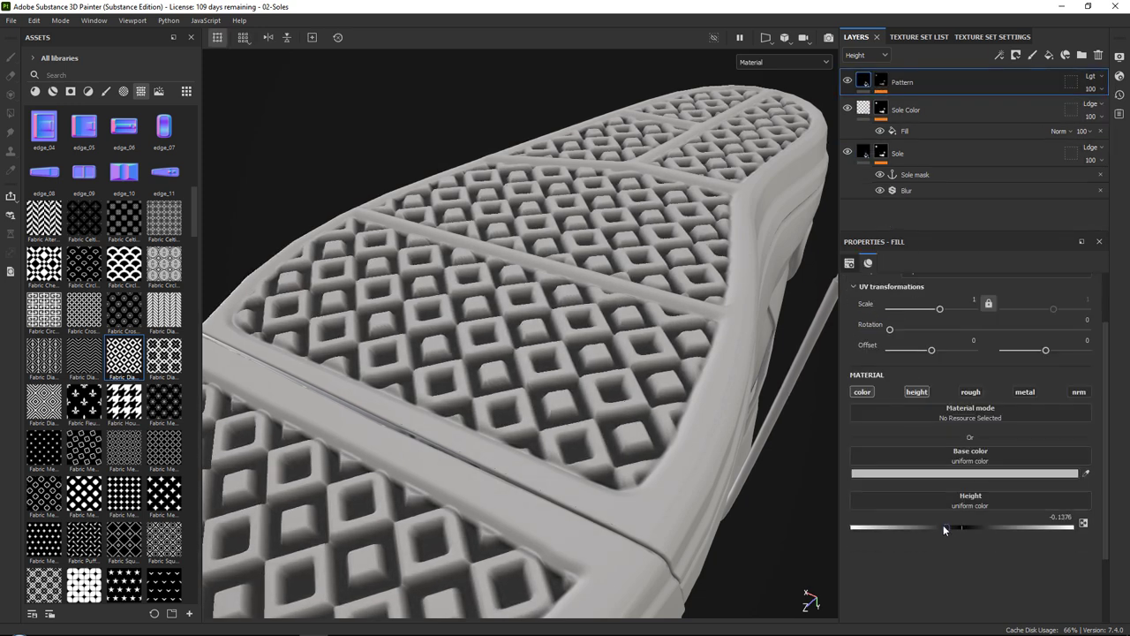
mouse_move(943, 524)
mouse_down()
mouse_move(910, 523)
mouse_move(1070, 527)
mouse_move(908, 515)
mouse_move(932, 508)
mouse_up()
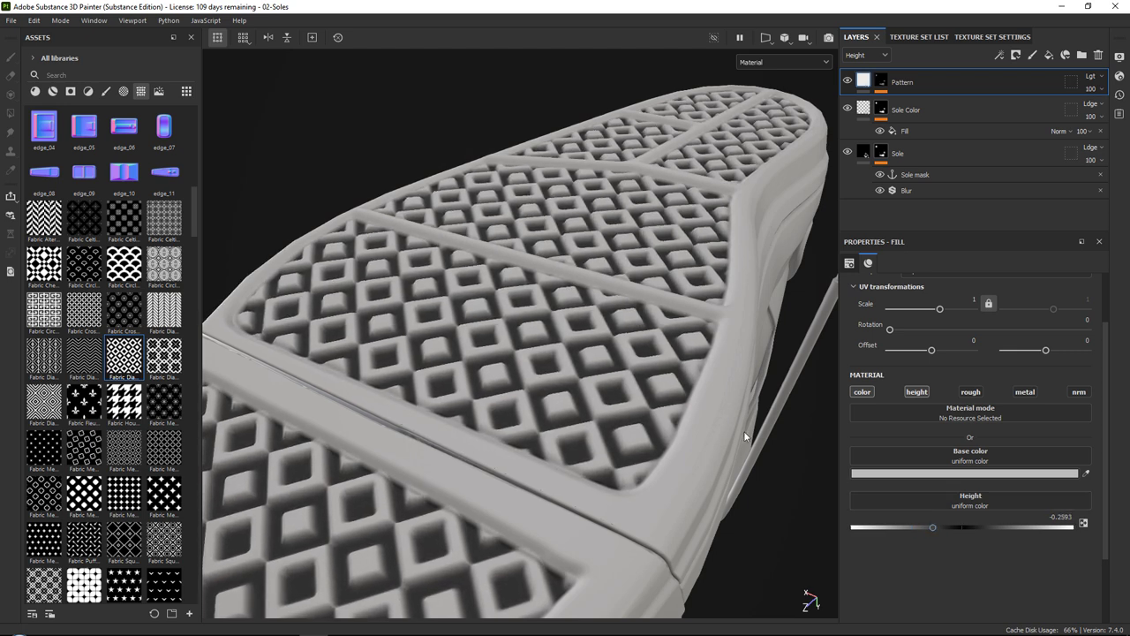
scroll(744, 436, down, 5)
alt+drag(745, 436, 590, 265)
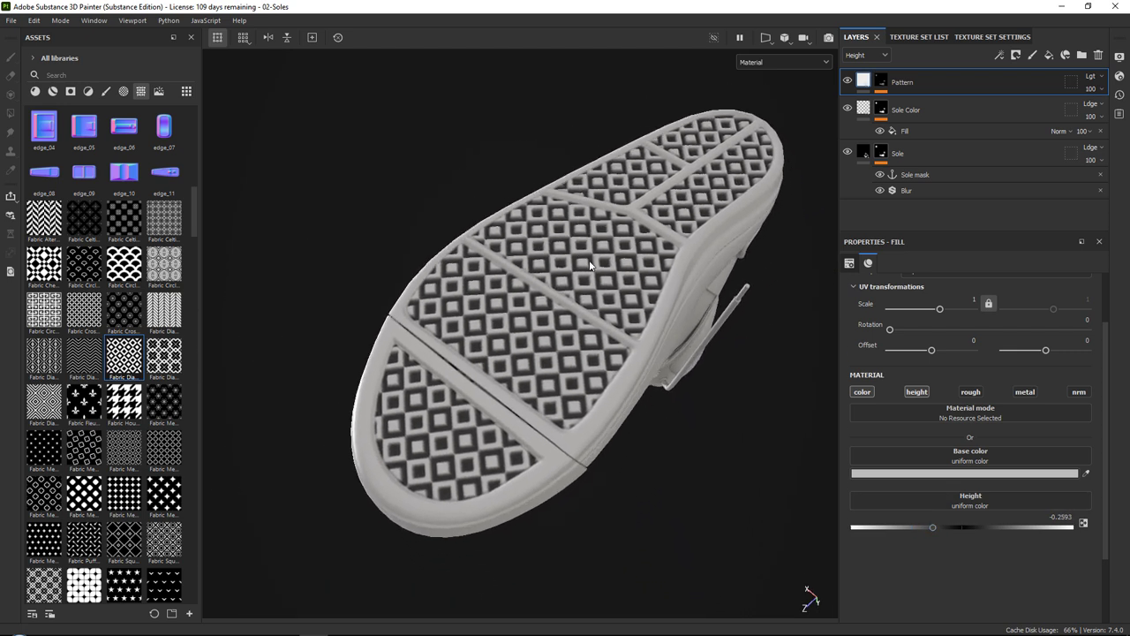
Add an anchor point to the Pattern layer's mask above its existing effects
alt+right_drag(590, 265, 590, 353)
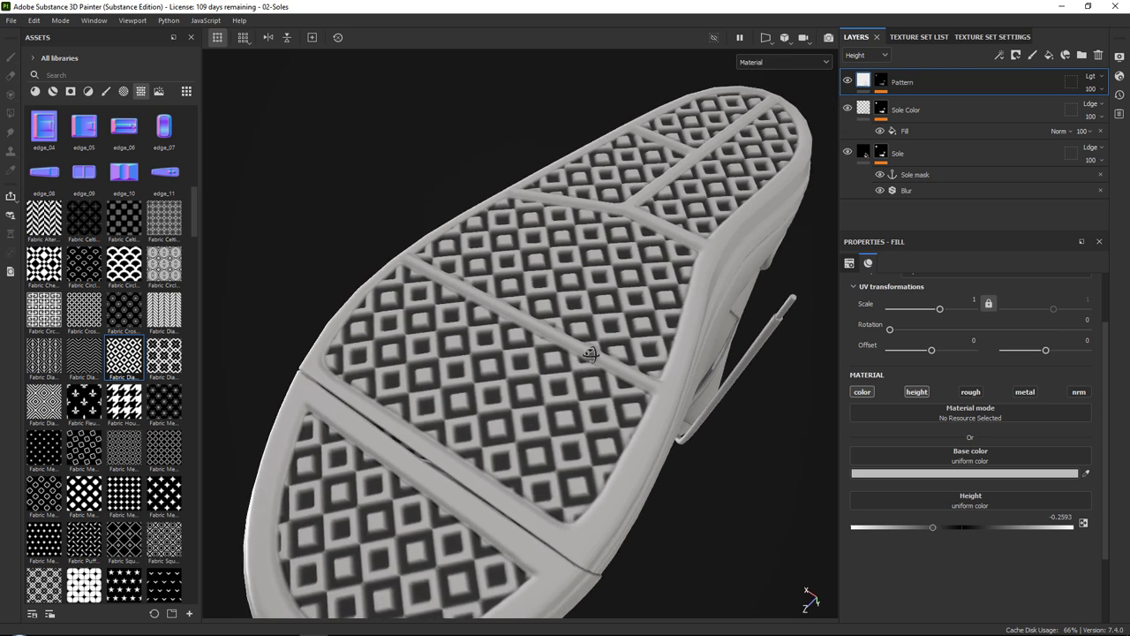
alt+drag(532, 362, 525, 292)
scroll(518, 226, up, 4)
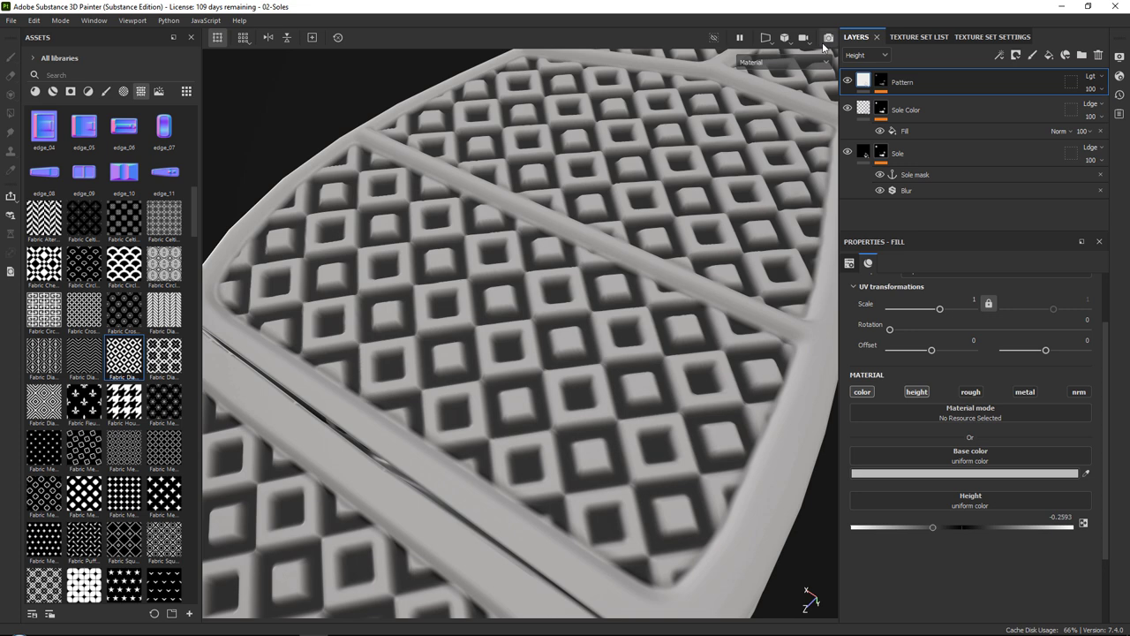
click(882, 83)
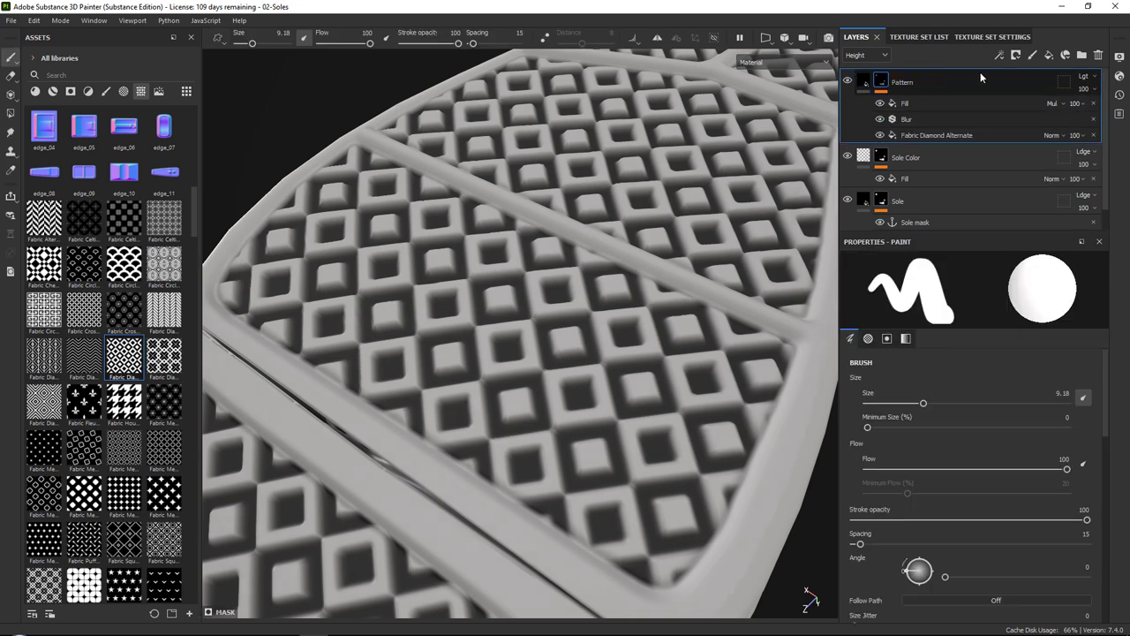
click(1000, 55)
click(1016, 169)
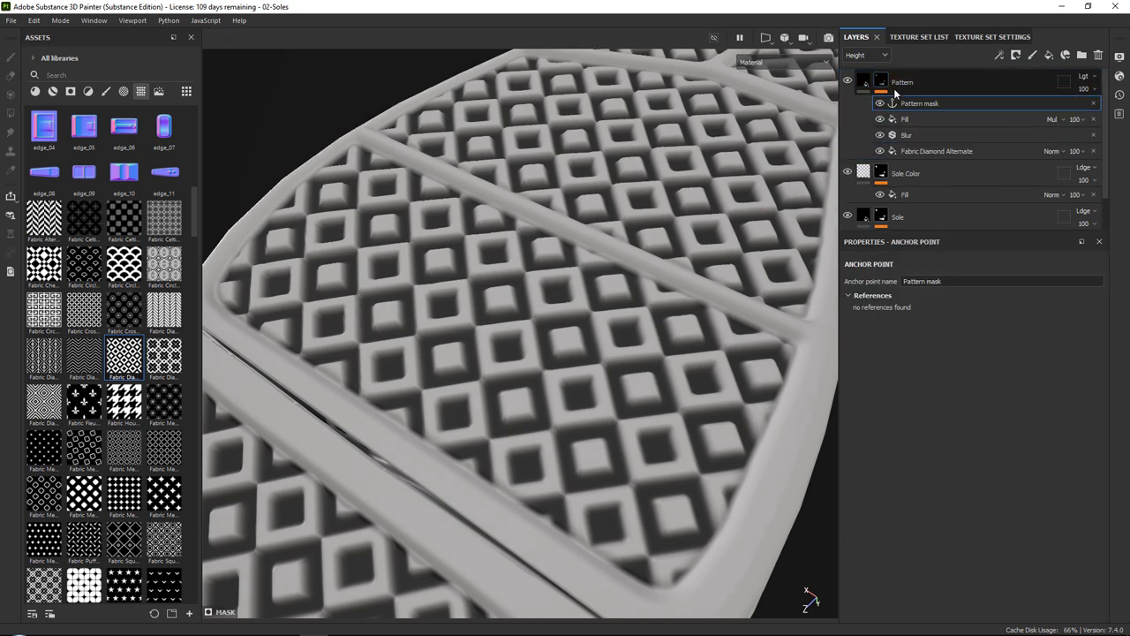
Add a fill layer above Pattern, name it Pattern_Color and turn off its height, metal and normal channels
click(895, 88)
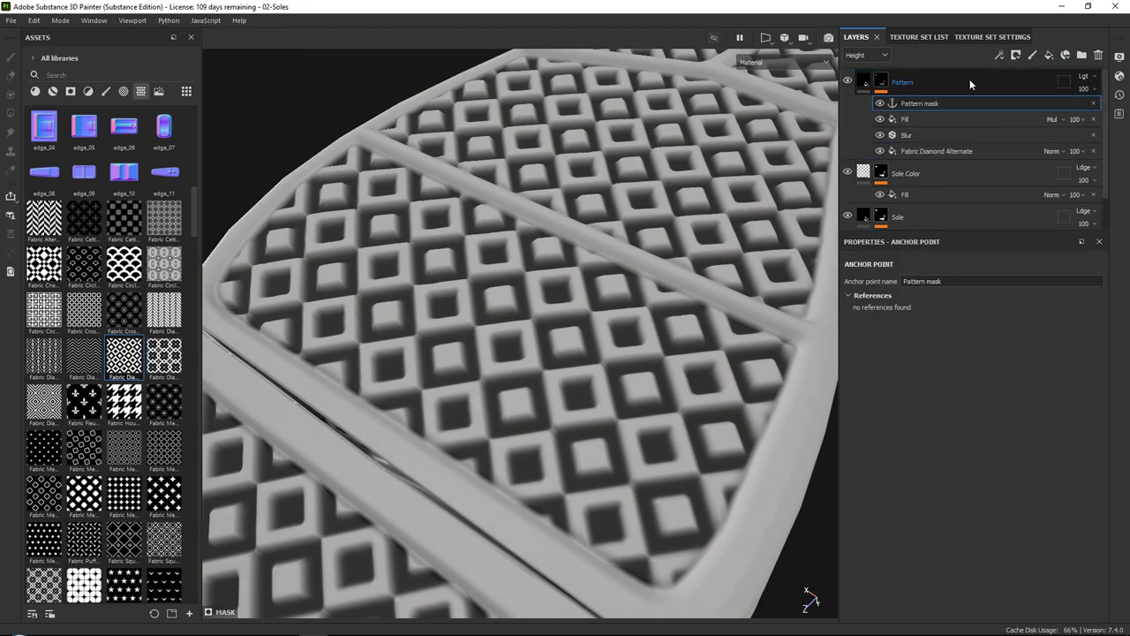
click(1049, 56)
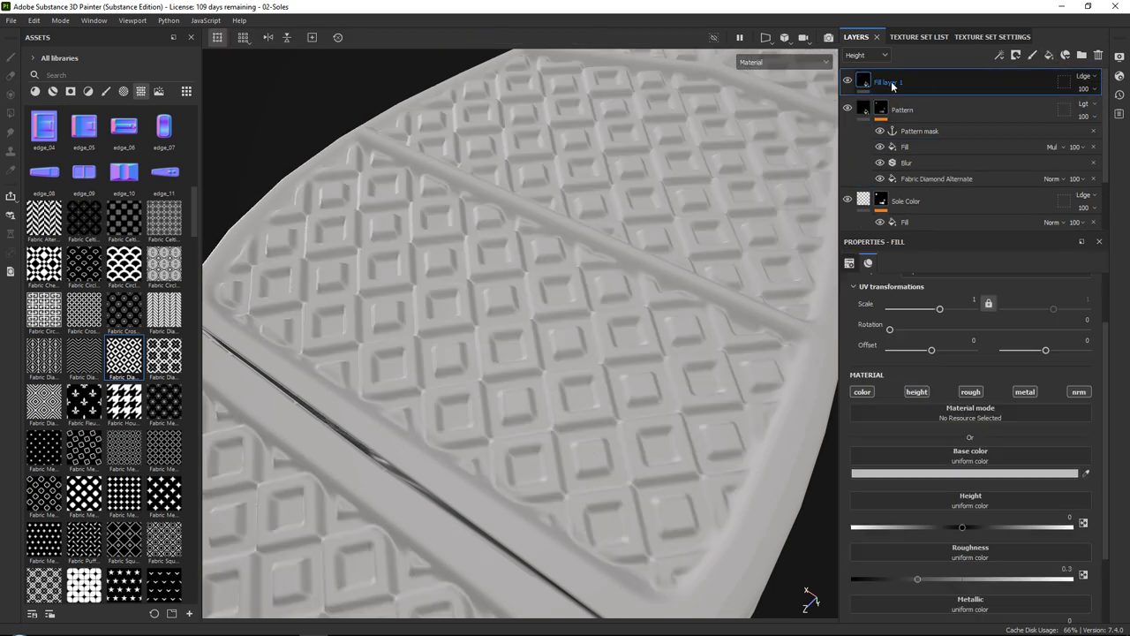
double_click(892, 83)
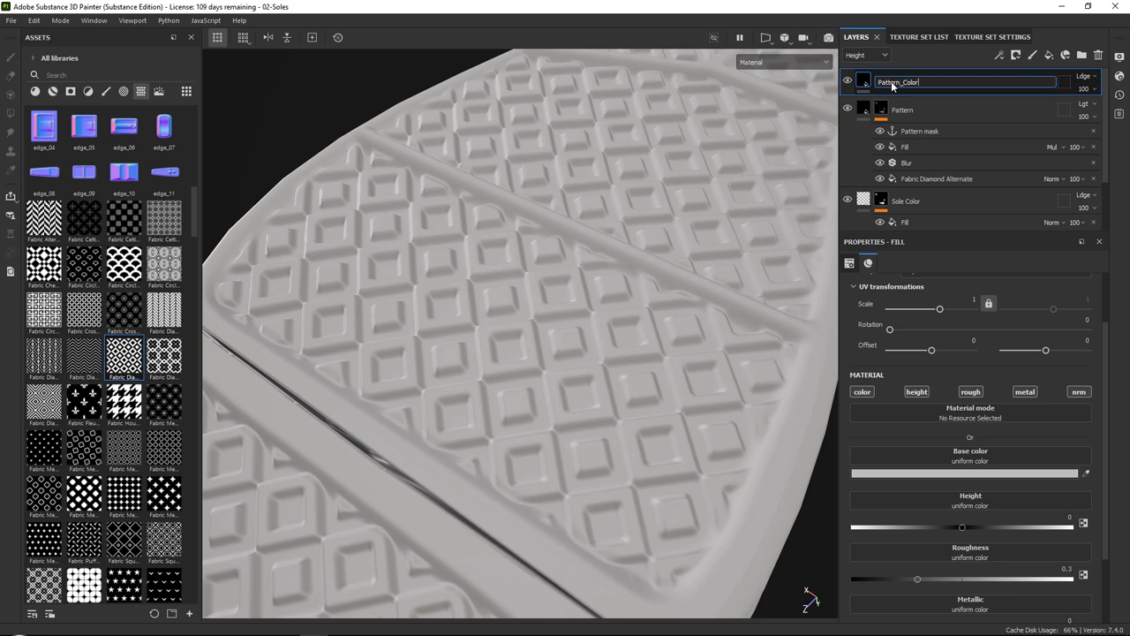
text(Pattern_Color)
key(Return)
click(916, 391)
click(1024, 392)
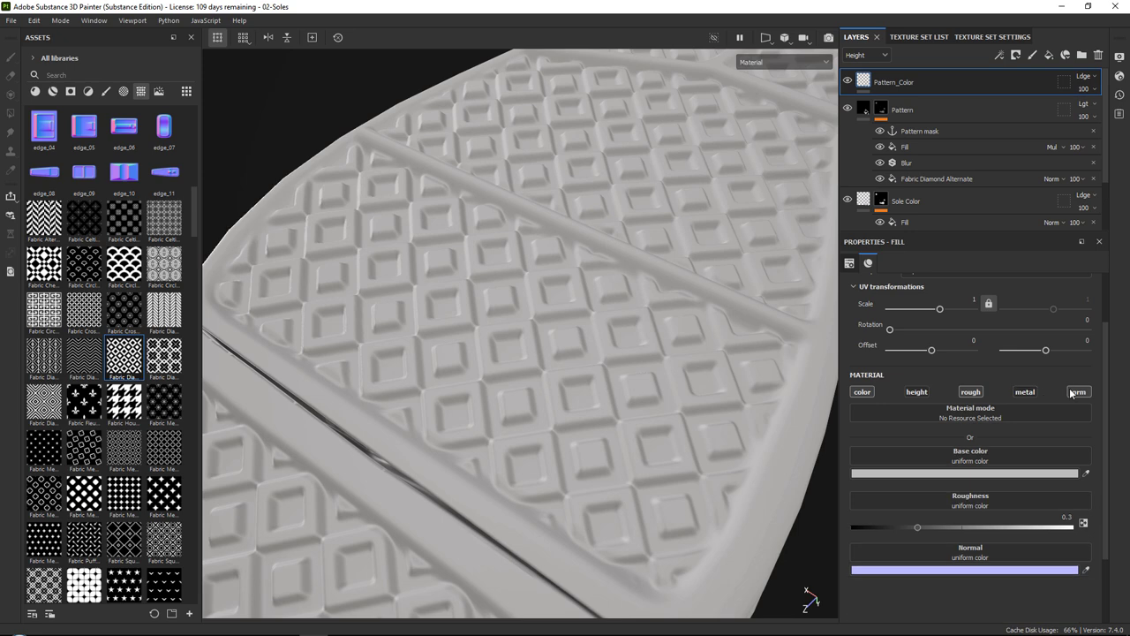
Set Pattern_Color's roughness to 0.3201 and its base color to golden yellow with hue 0.110, saturation 0.808 and value 1.000
mouse_move(925, 530)
mouse_down()
mouse_move(908, 525)
mouse_move(955, 526)
mouse_up()
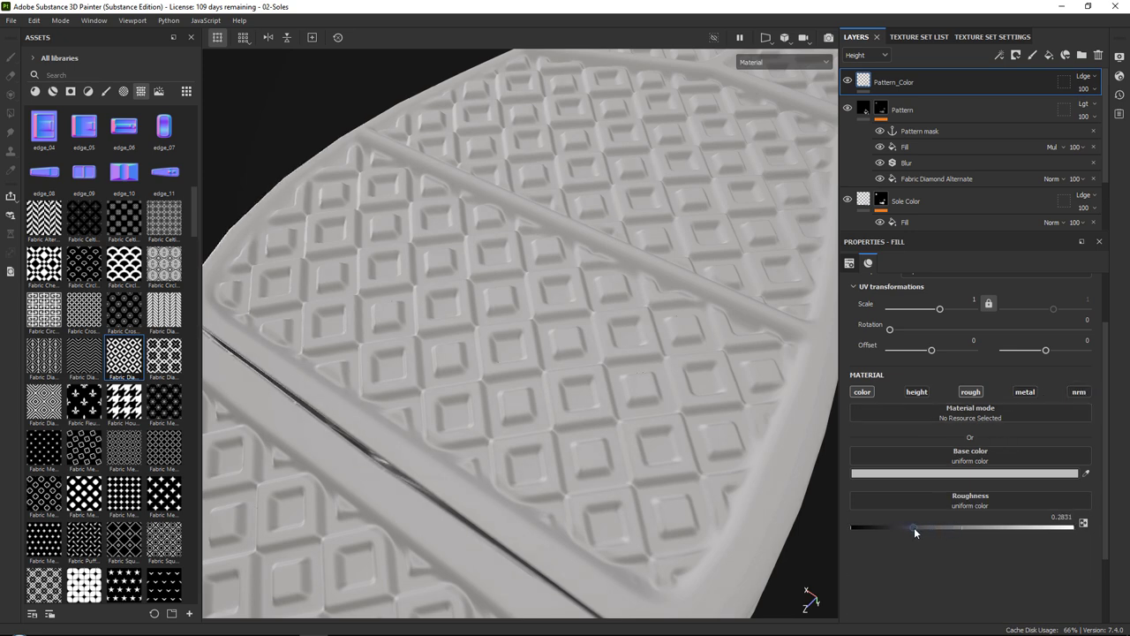
click(949, 473)
drag(1097, 455, 1097, 471)
drag(1055, 402, 1063, 353)
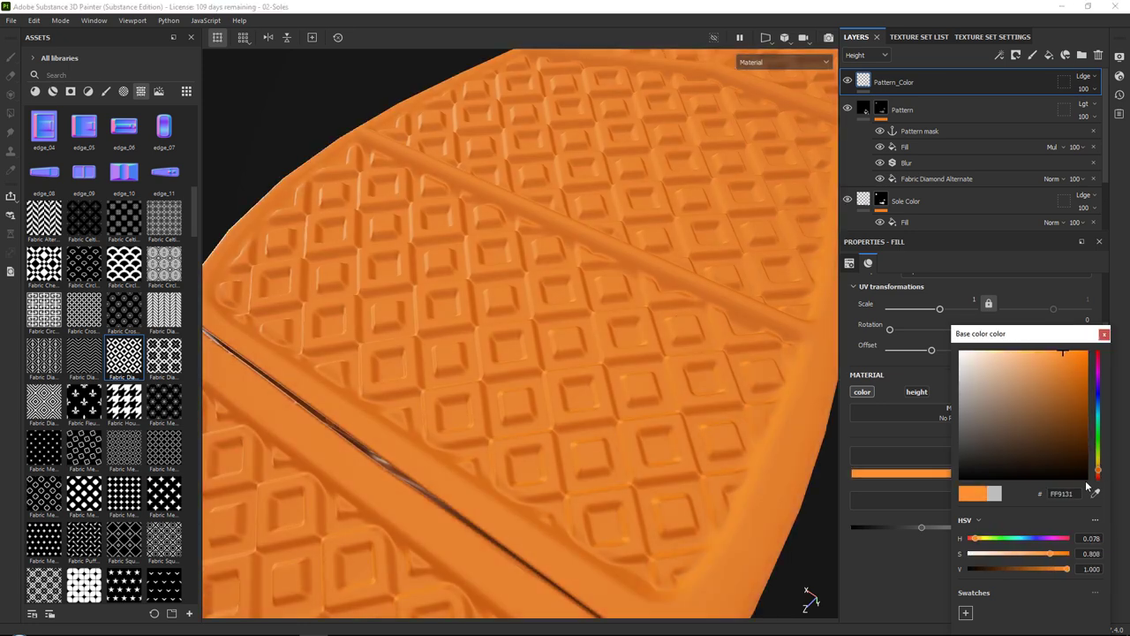
drag(1098, 467, 1100, 470)
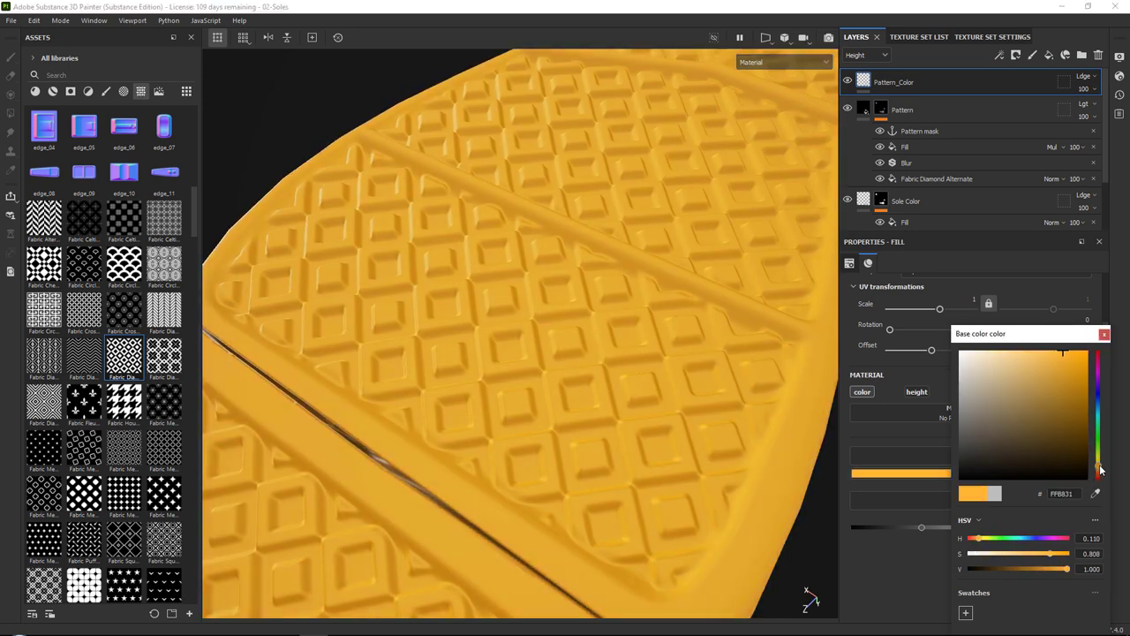
click(1103, 333)
Give Pattern_Color a black mask with a fill linked to the Pattern mask anchor point
click(1016, 56)
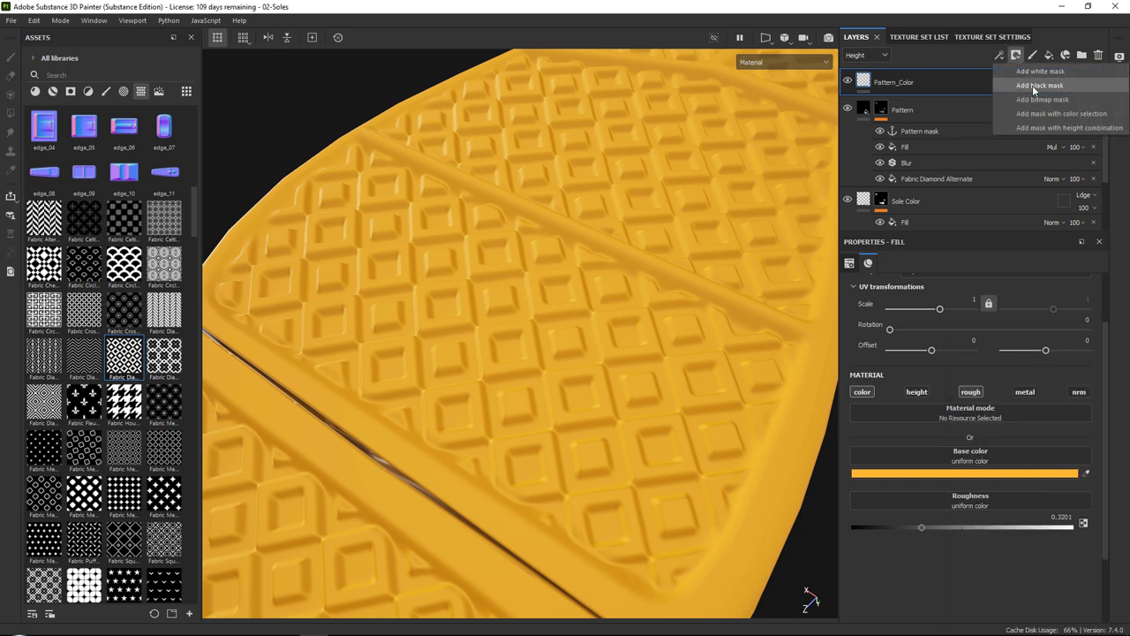
click(1032, 85)
click(1000, 54)
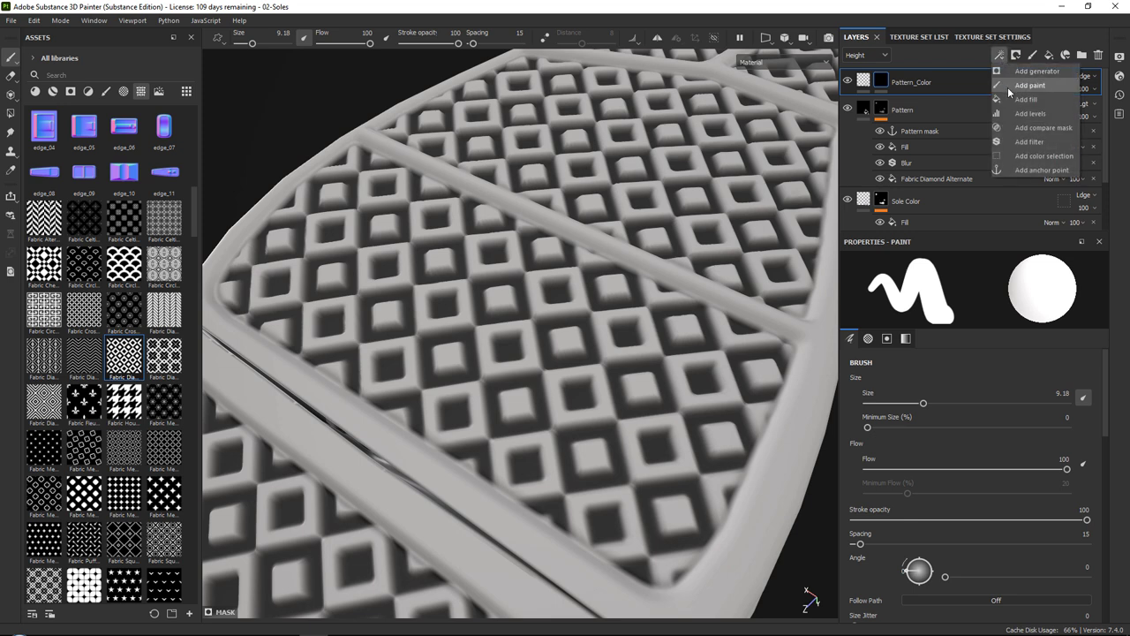
click(1015, 99)
click(974, 397)
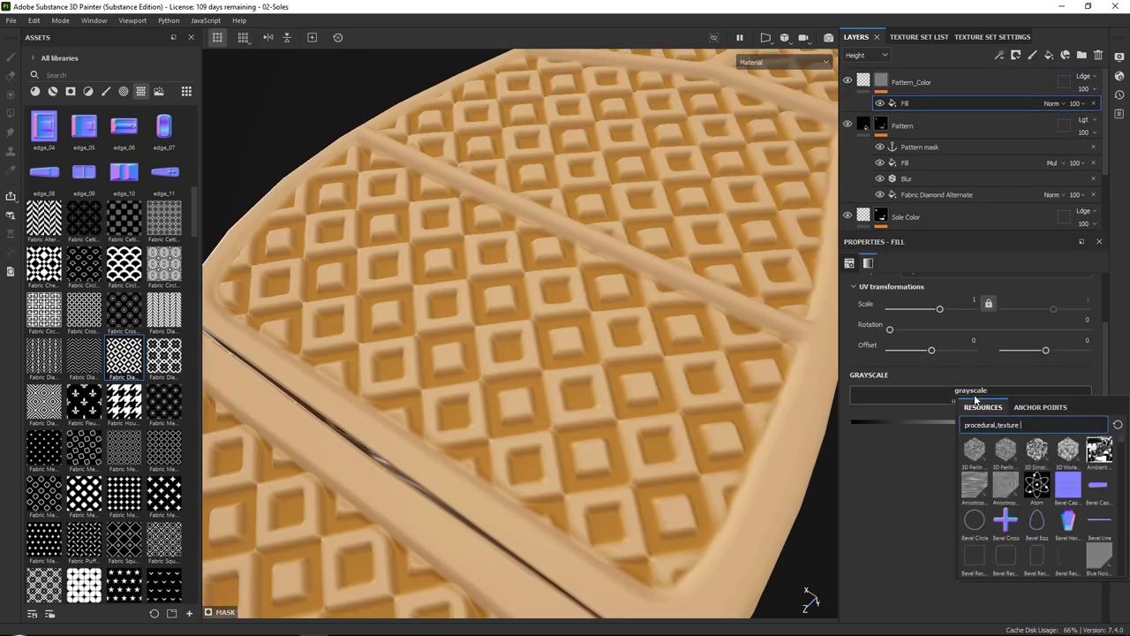
click(1040, 407)
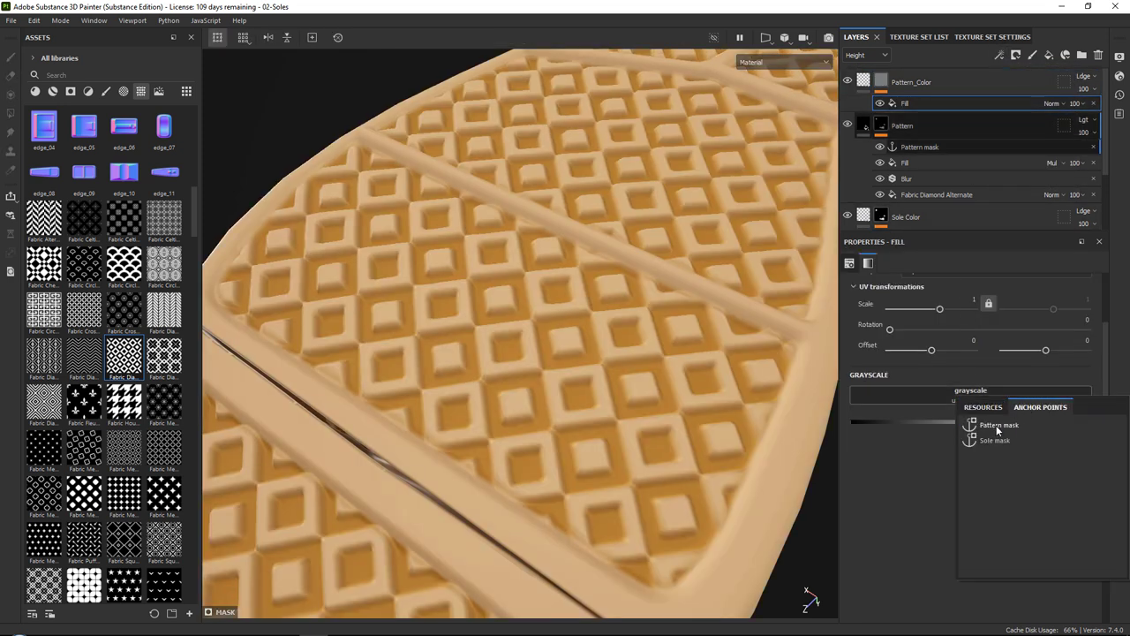
click(997, 427)
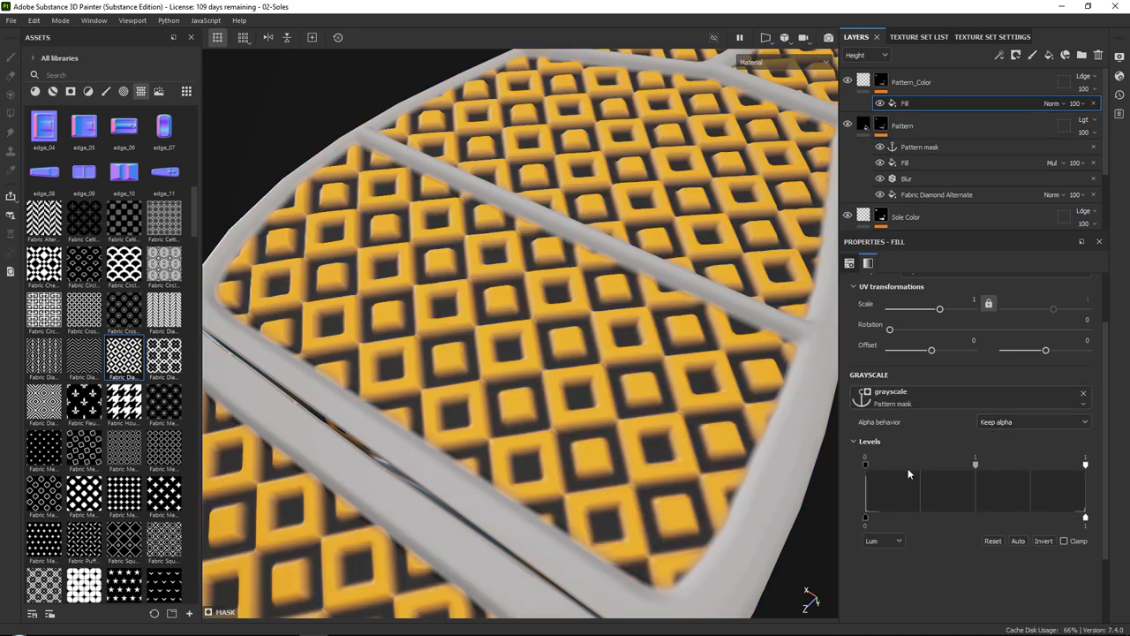
Adjust the Levels of Pattern_Color's anchored mask fill, setting the input minimum to 0.107 and the input maximum to 0.417
drag(865, 468, 878, 468)
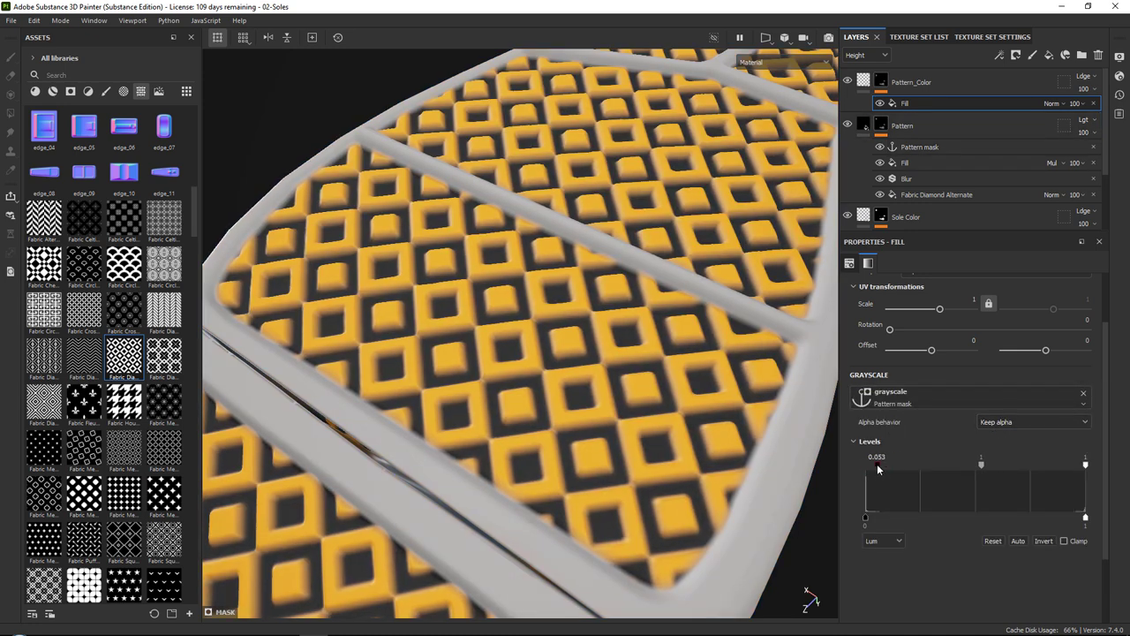
mouse_move(1082, 464)
mouse_down()
mouse_move(947, 461)
mouse_move(957, 461)
mouse_up()
drag(875, 468, 889, 463)
mouse_move(675, 351)
alt+mouse_down()
mouse_move(610, 282)
mouse_move(671, 335)
alt+mouse_up()
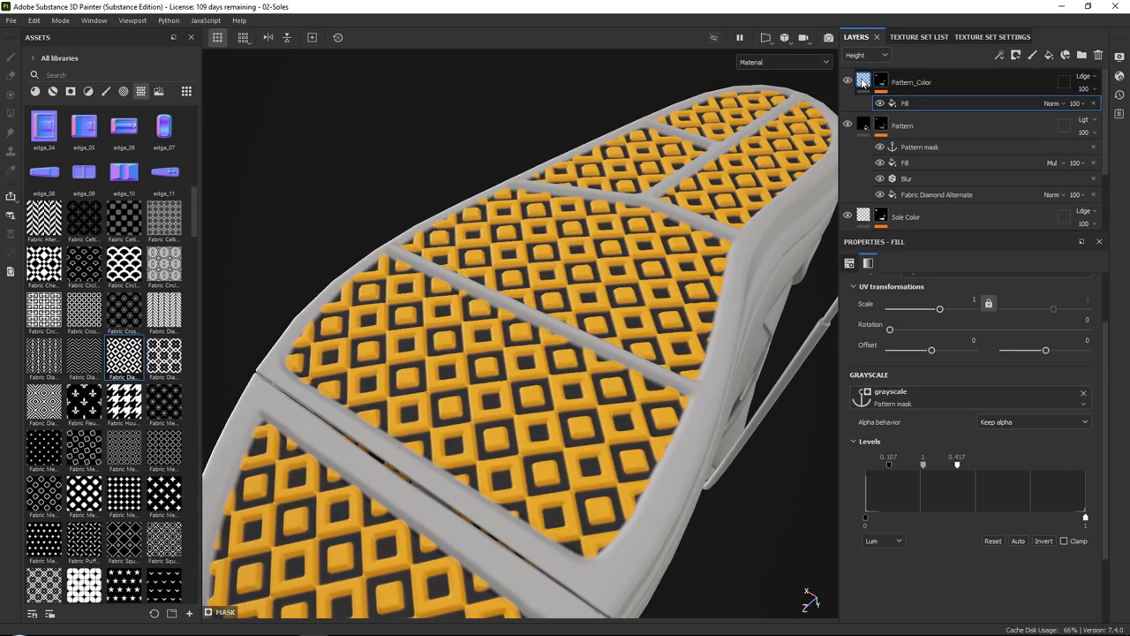
Soften Pattern_Color's base color to saturation 0.767 and value 0.954
click(936, 82)
click(909, 474)
mouse_move(1015, 378)
mouse_down()
mouse_move(1044, 369)
mouse_move(1027, 357)
mouse_up()
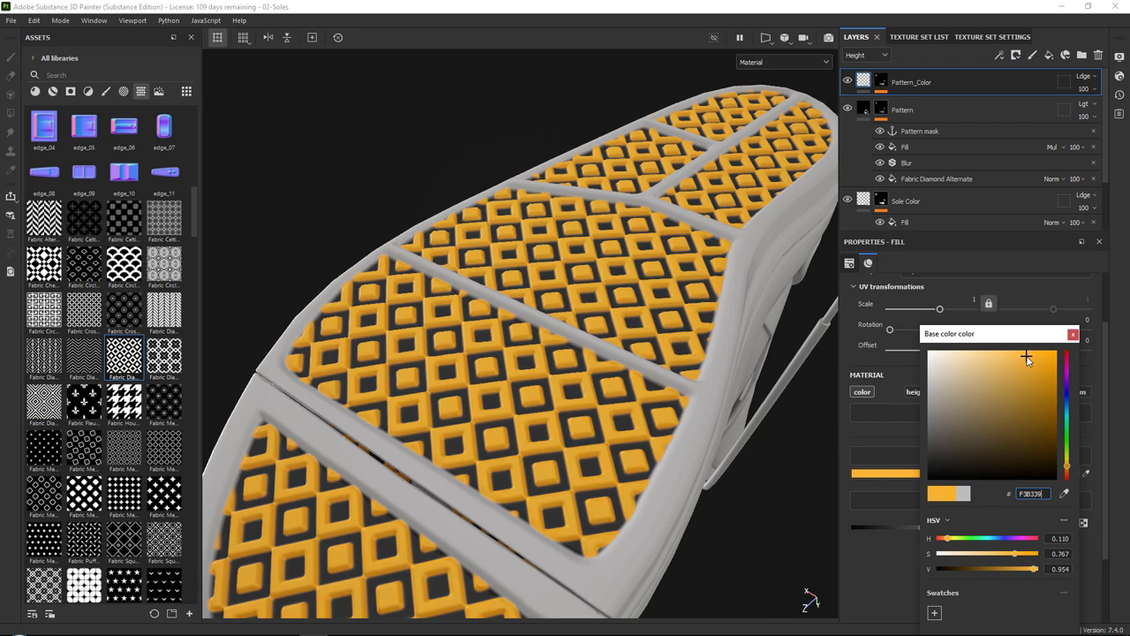
click(1073, 333)
Shift Pattern_Color's base color hue to 0.114 and check the yellow pattern across the whole sole
scroll(759, 283, down, 5)
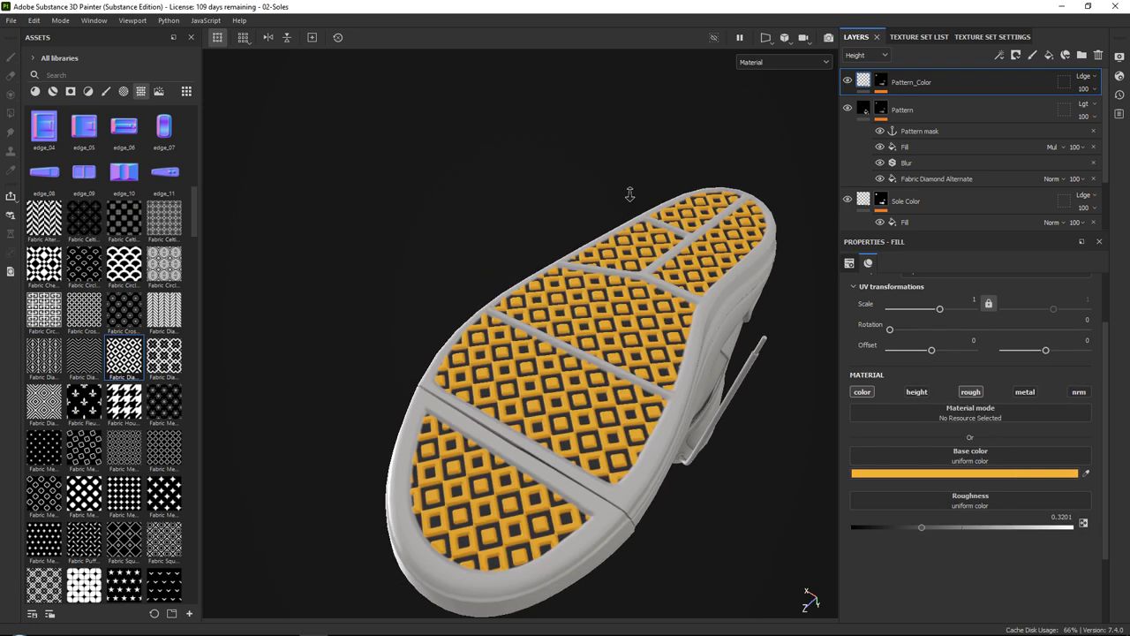
alt+drag(595, 189, 611, 279)
scroll(611, 279, up, 4)
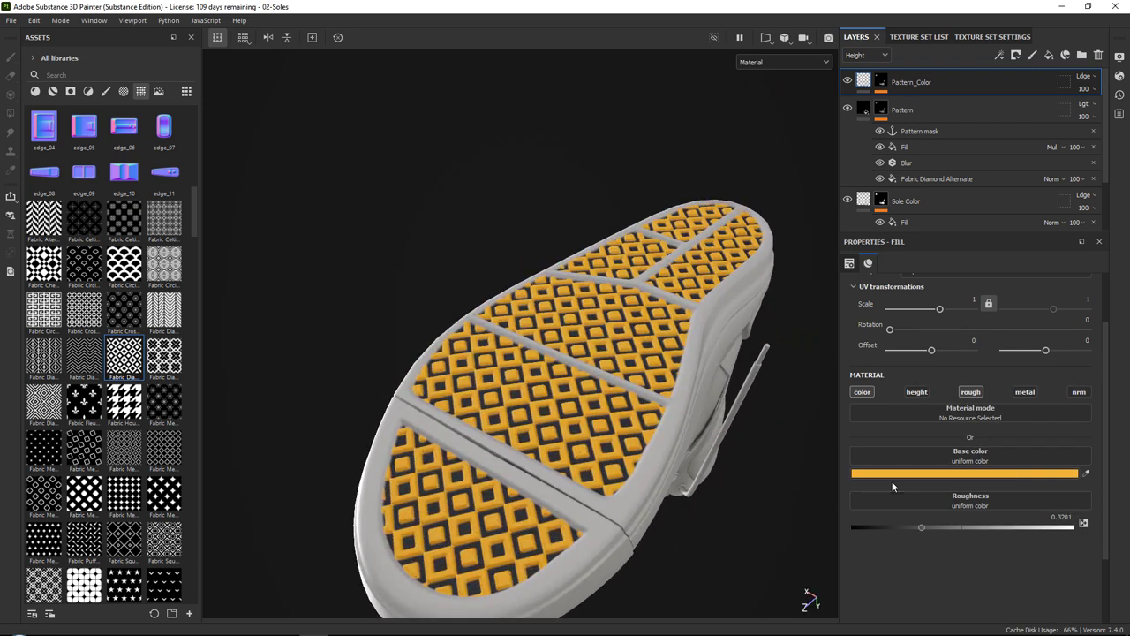
click(894, 474)
drag(1043, 363, 1044, 450)
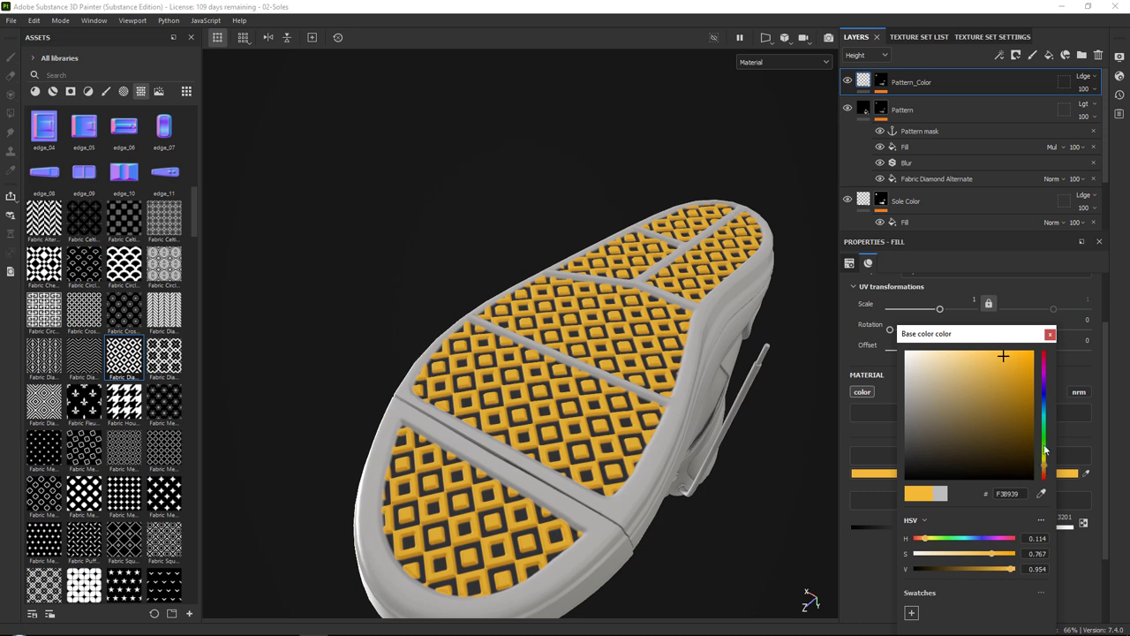
click(1050, 334)
alt+drag(703, 384, 708, 326)
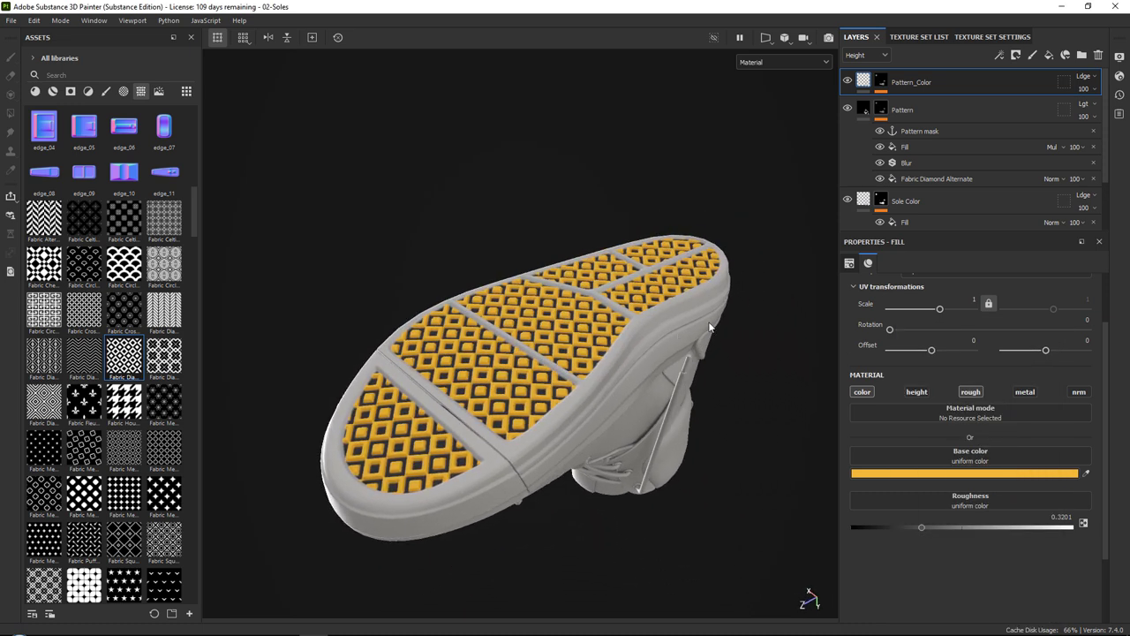